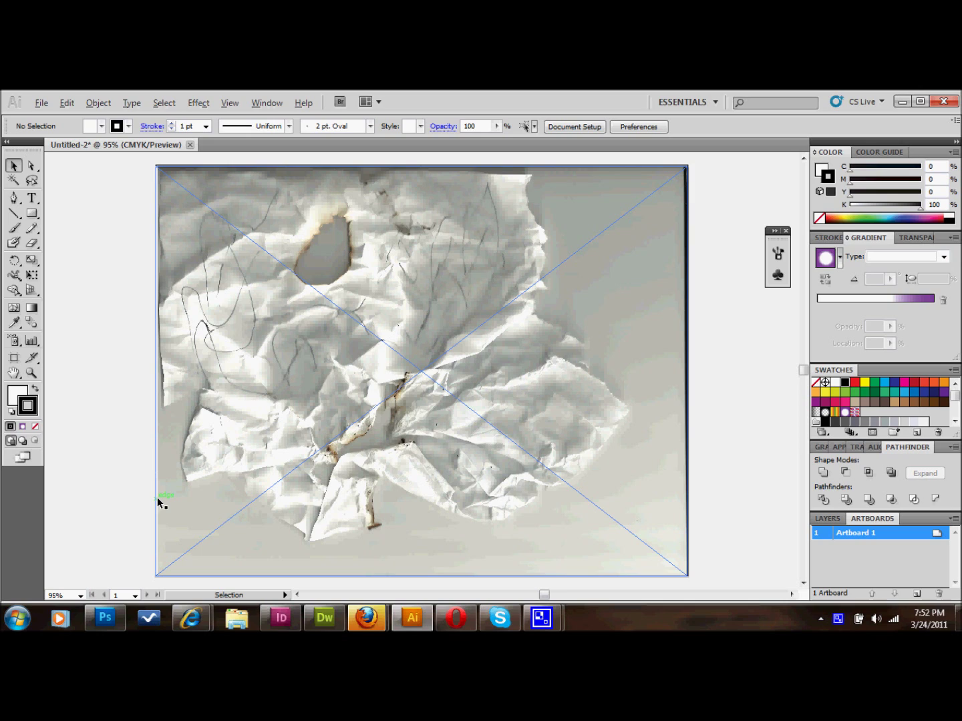
- Select the placed paper photo and open Live Trace Tracing Options, accepting the large-image warning
{"action": "left_click", "coordinate": [143, 274]}
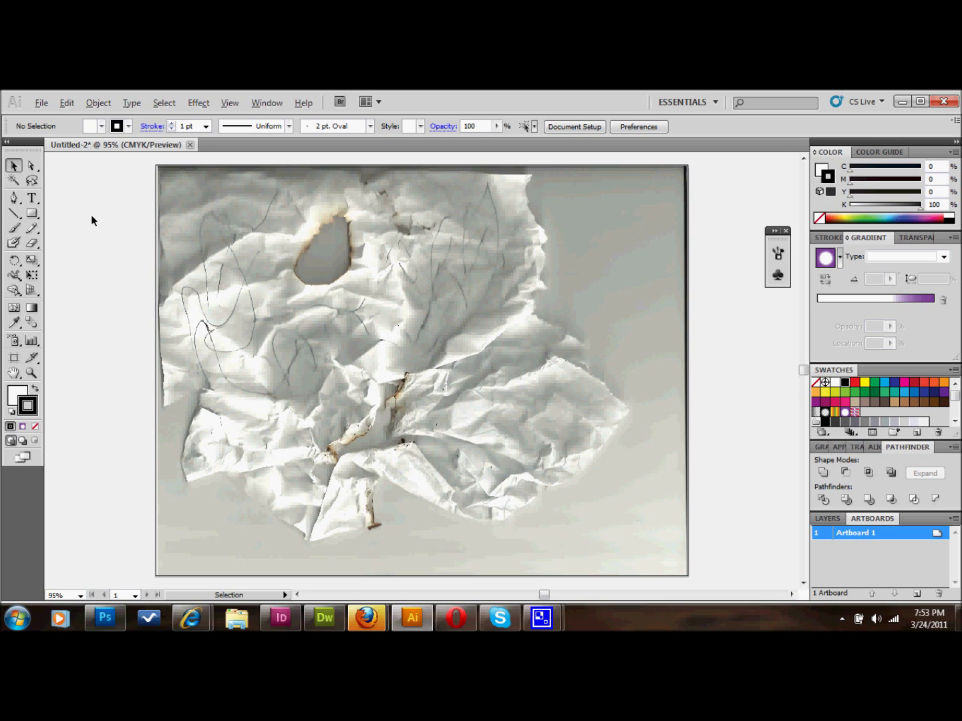
{"action": "left_click", "coordinate": [188, 257]}
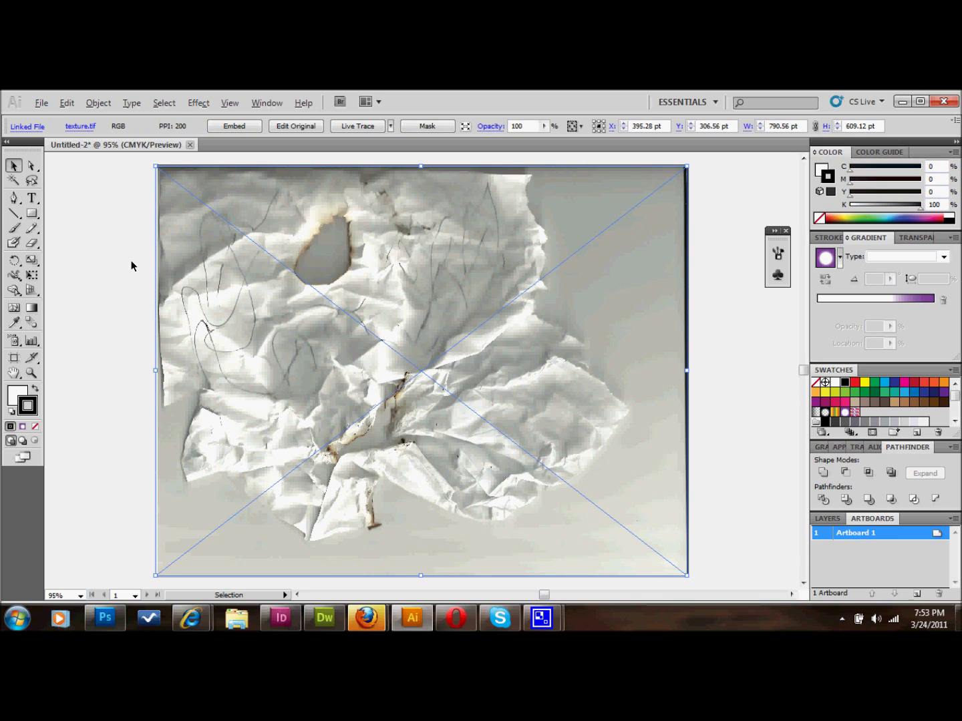
{"action": "left_click", "coordinate": [100, 104]}
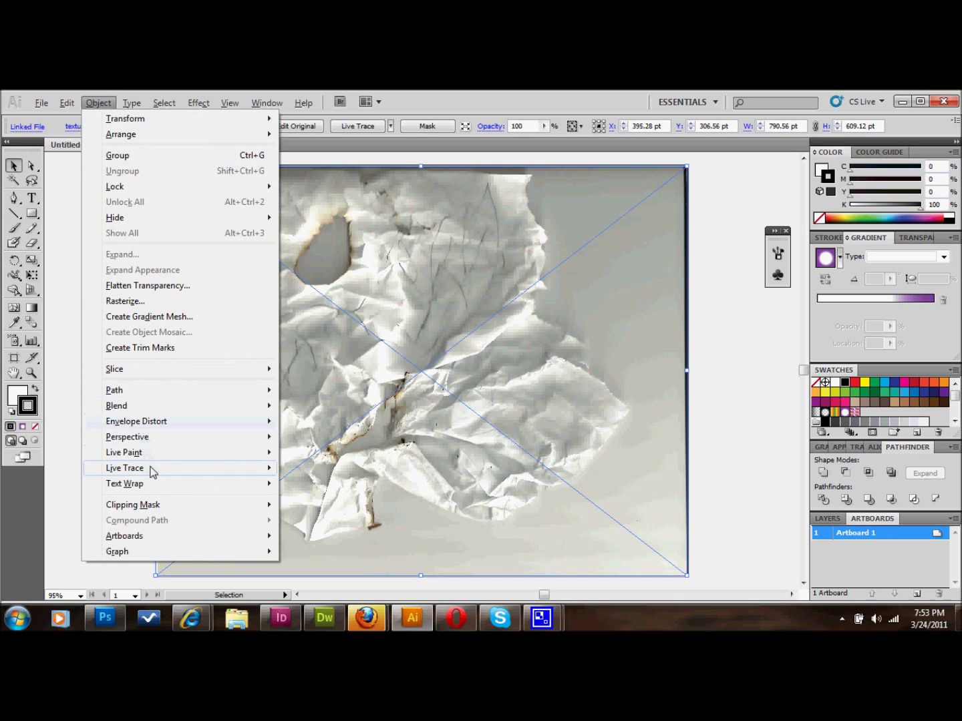
{"action": "mouse_move", "coordinate": [172, 471]}
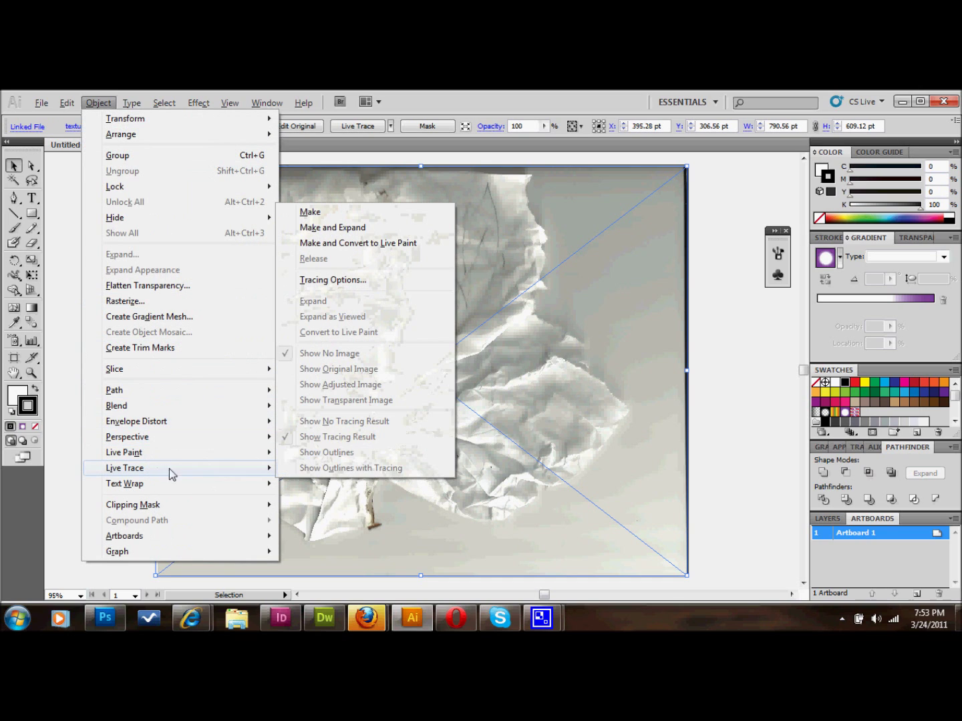
{"action": "left_click", "coordinate": [323, 284]}
{"action": "left_click", "coordinate": [552, 390]}
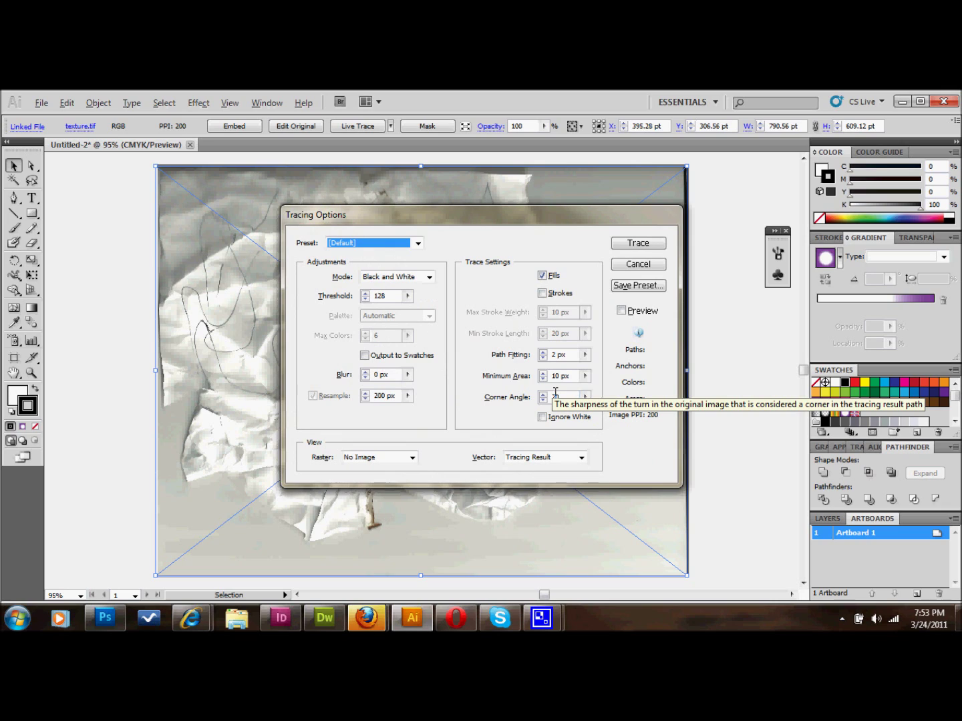
- Keep Black and White tracing mode at threshold 128 and turn on the preview
{"action": "left_click", "coordinate": [429, 277]}
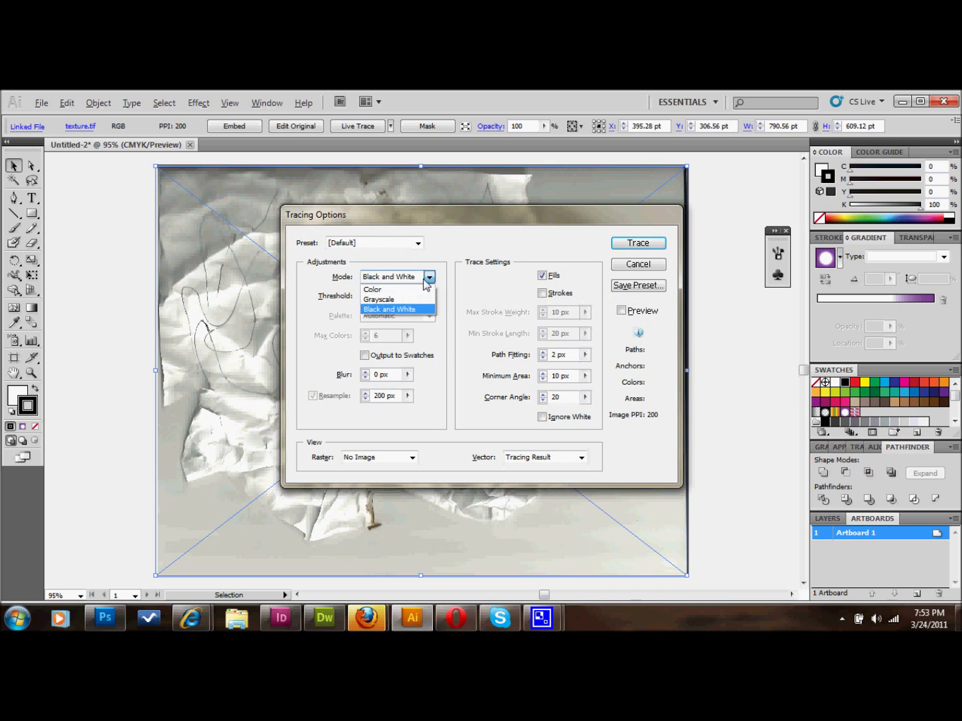
{"action": "left_click", "coordinate": [486, 241]}
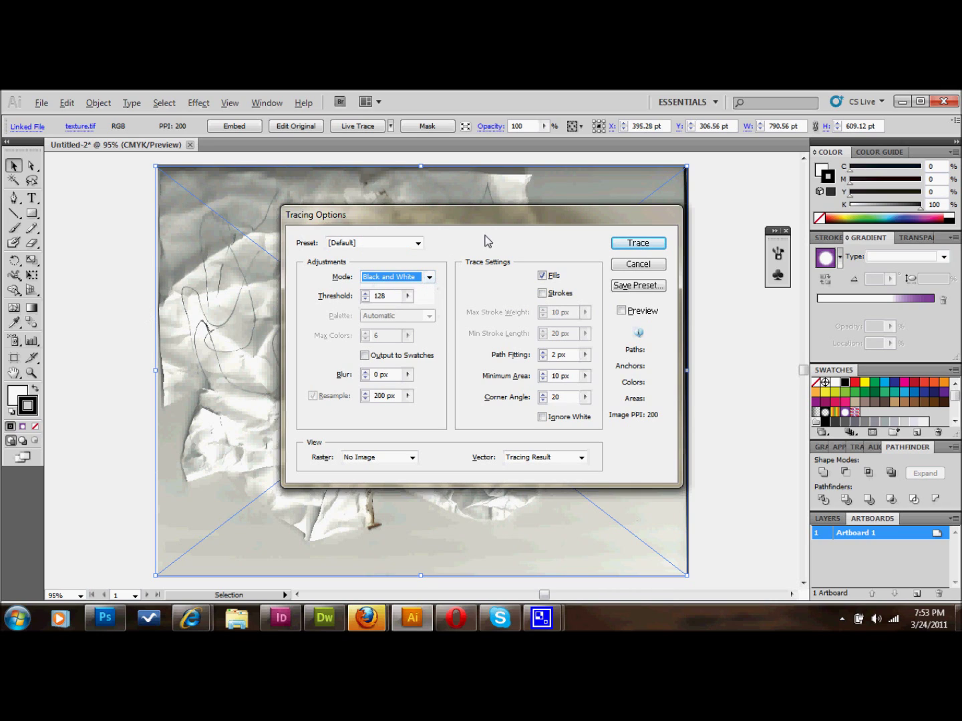
{"action": "left_click", "coordinate": [408, 297]}
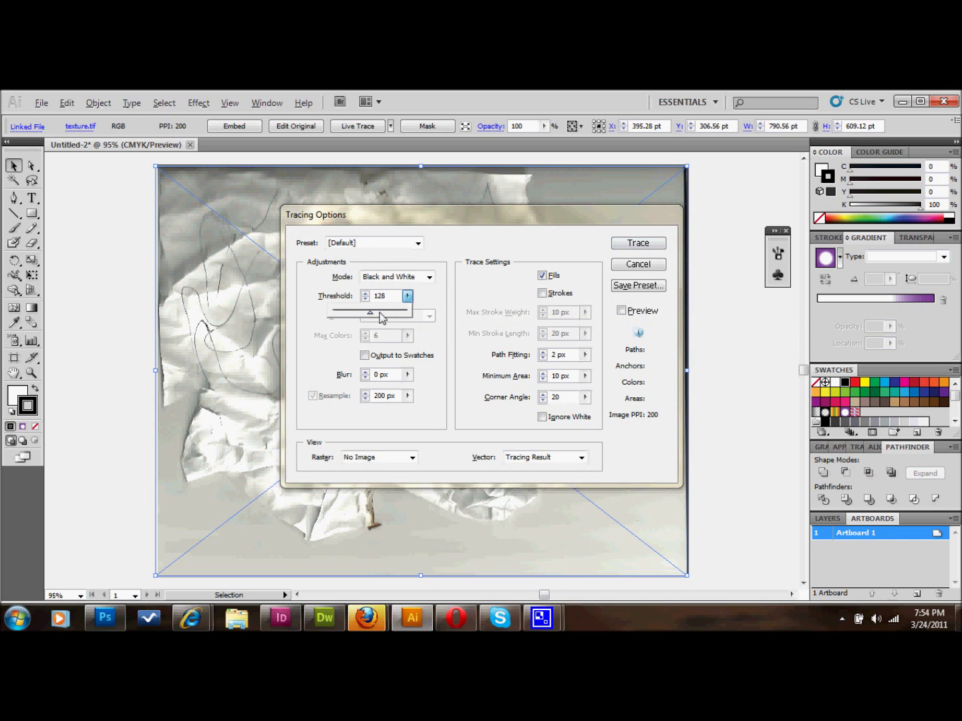
{"action": "left_click", "coordinate": [622, 313]}
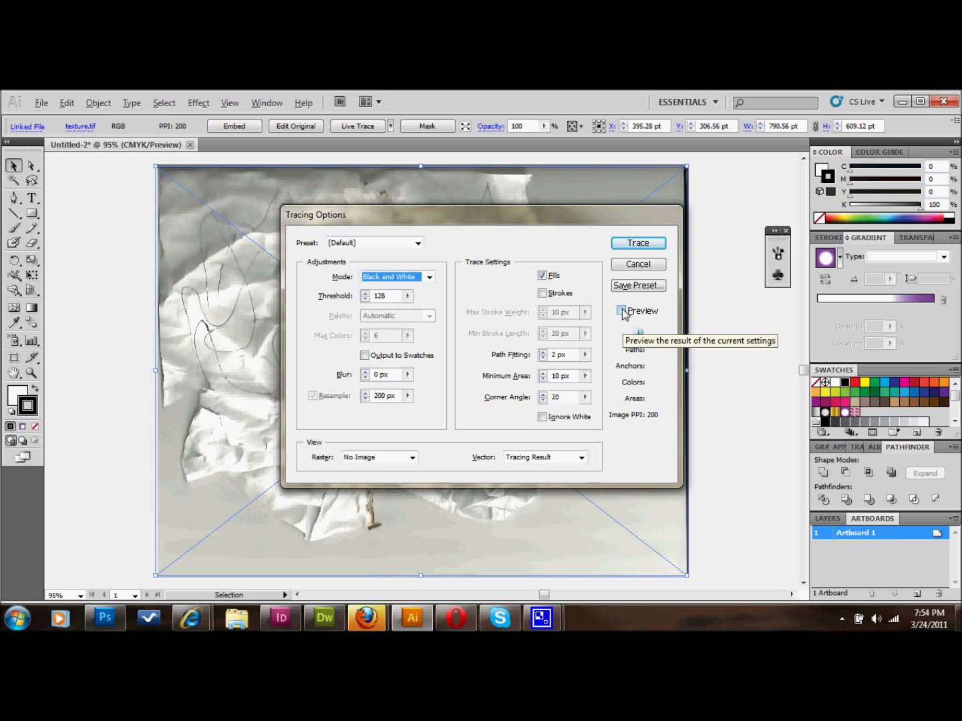
{"action": "left_click", "coordinate": [623, 312]}
{"action": "left_click", "coordinate": [621, 311]}
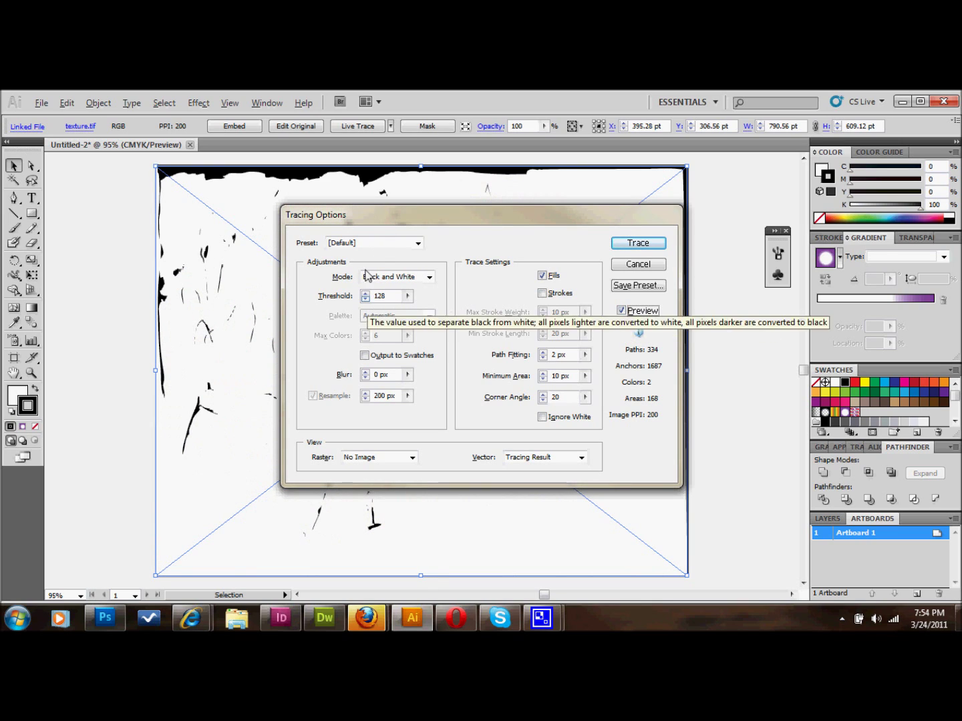
- Set the tracing threshold to 209 using the slider, with the dialog moved aside
{"action": "left_click", "coordinate": [407, 297]}
{"action": "left_click", "coordinate": [399, 312]}
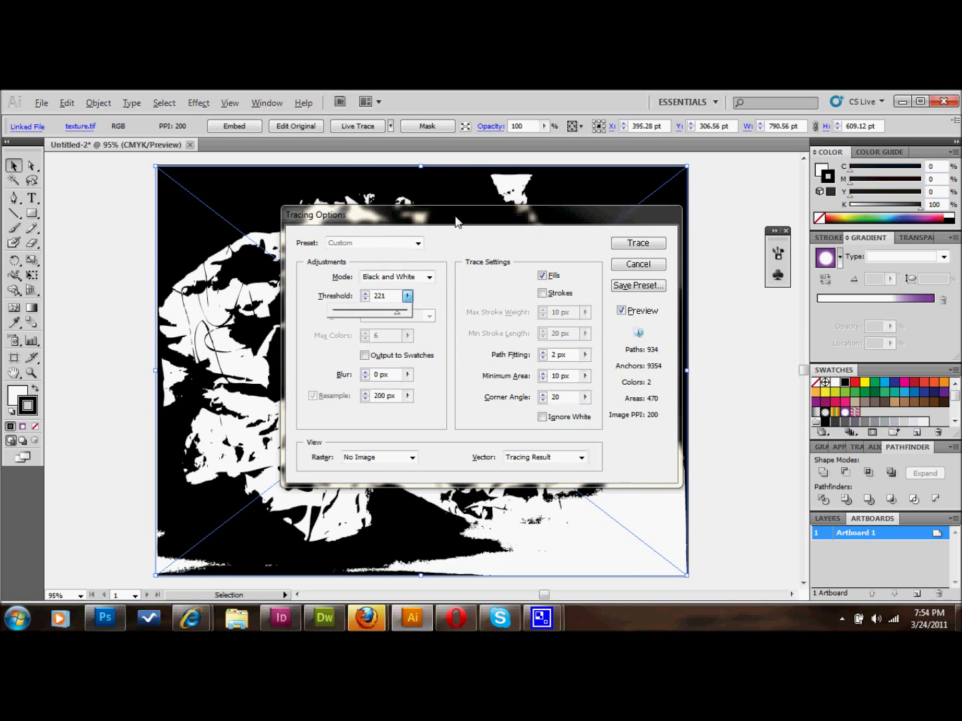
{"action": "mouse_move", "coordinate": [454, 217]}
{"action": "left_mouse_down"}
{"action": "mouse_move", "coordinate": [591, 342]}
{"action": "mouse_move", "coordinate": [742, 227]}
{"action": "mouse_move", "coordinate": [730, 97]}
{"action": "mouse_move", "coordinate": [691, 167]}
{"action": "mouse_move", "coordinate": [653, 202]}
{"action": "left_mouse_up"}
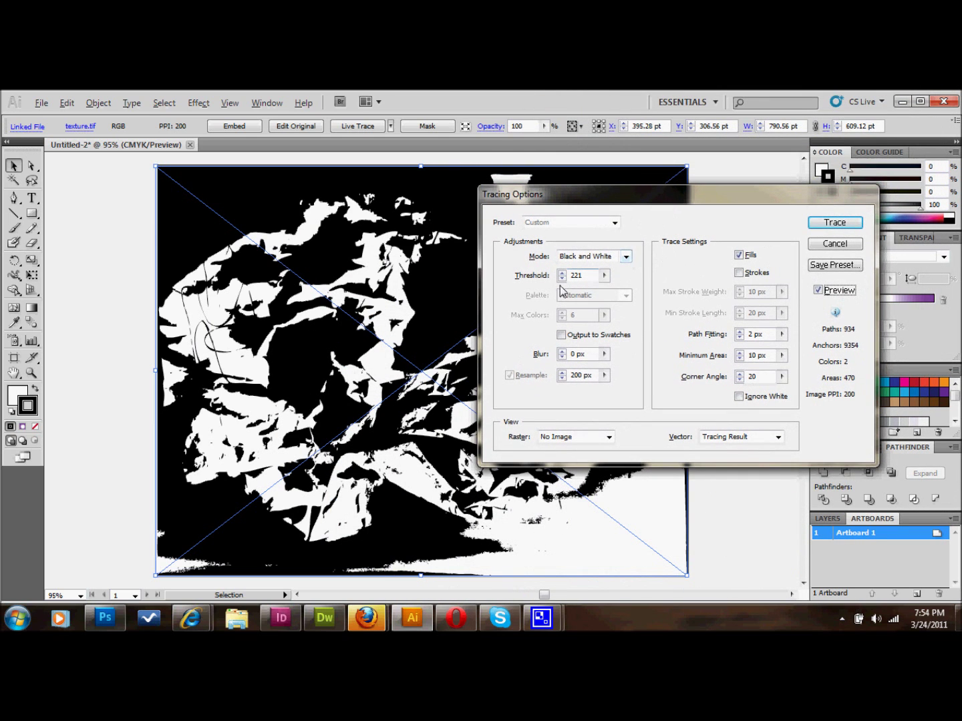
{"action": "left_click", "coordinate": [604, 275]}
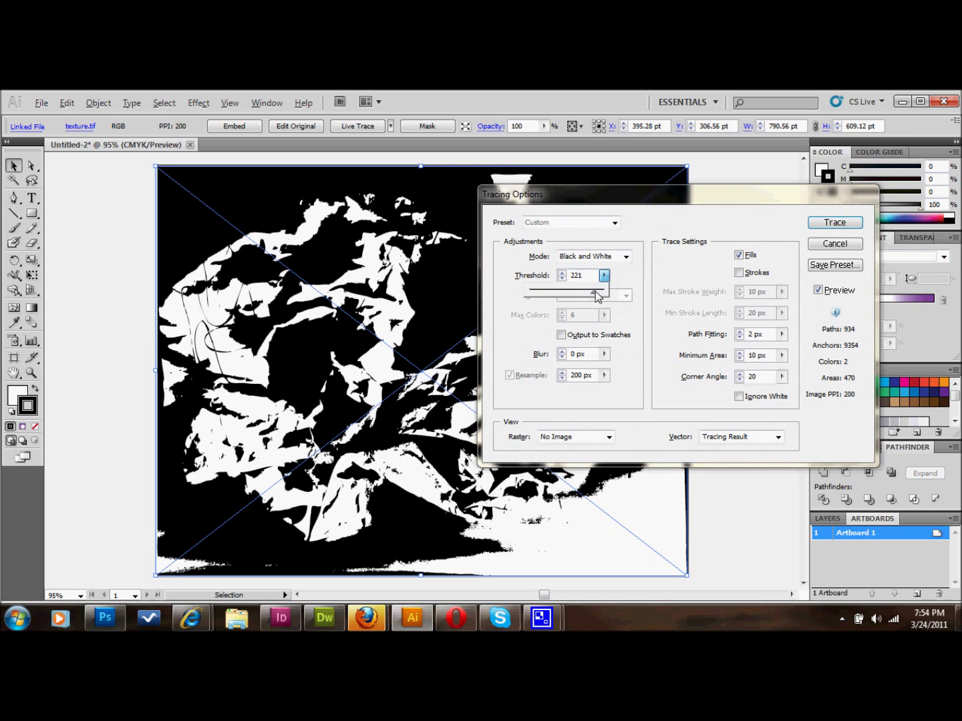
{"action": "left_click_drag", "start_coordinate": [594, 291], "coordinate": [588, 298]}
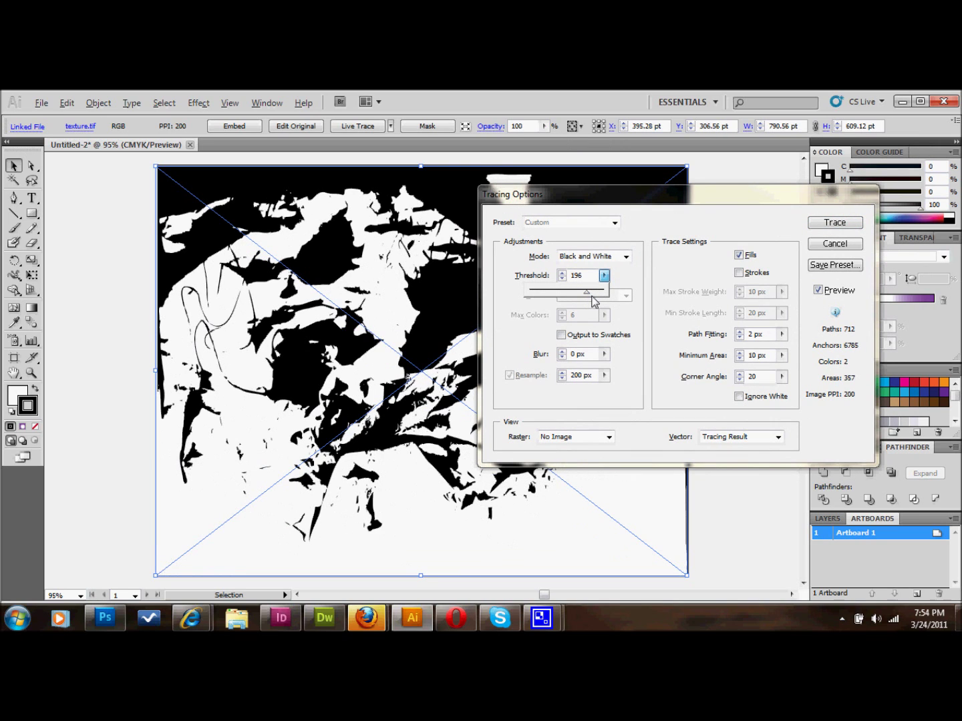
{"action": "left_click_drag", "start_coordinate": [593, 297], "coordinate": [592, 291]}
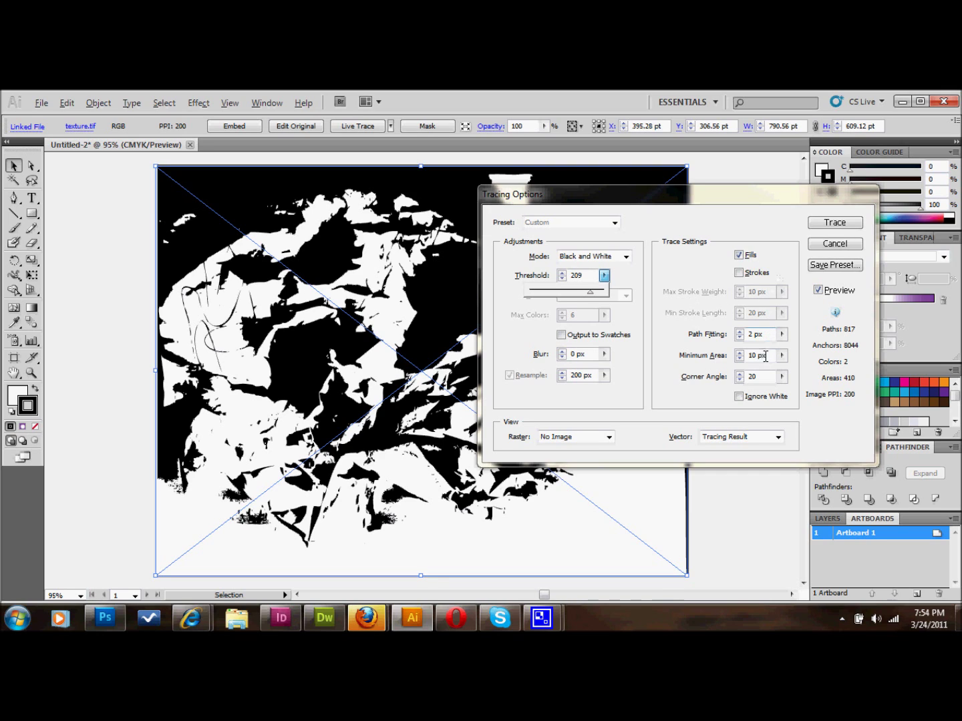
{"action": "left_click", "coordinate": [744, 361]}
- Enter 0 px Minimum Area and 0 Corner Angle, then apply the trace
{"action": "left_click", "coordinate": [744, 358]}
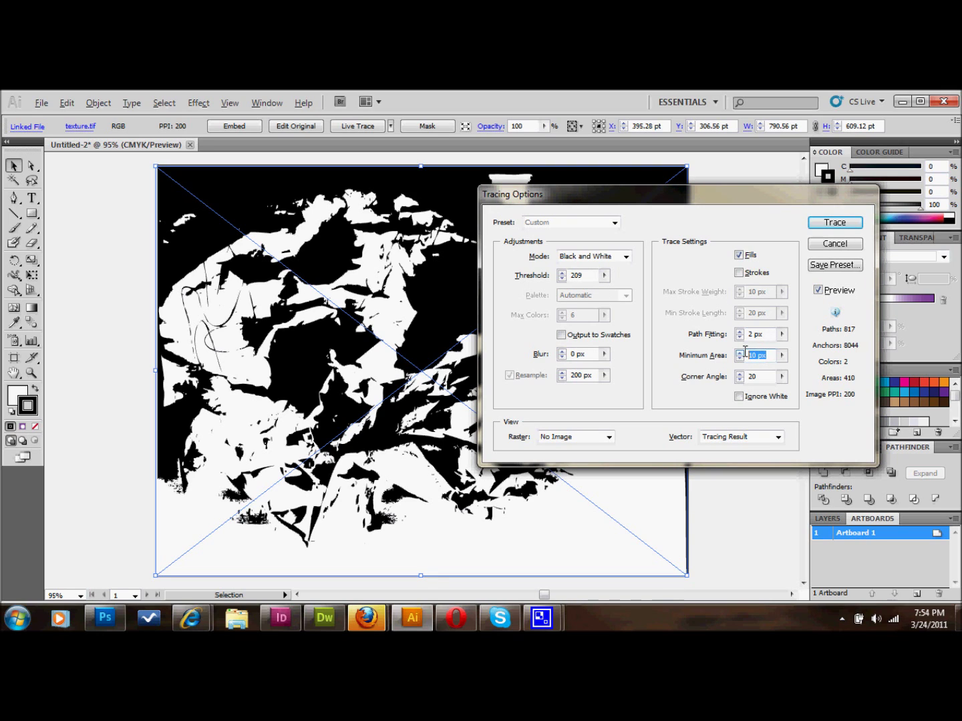
{"action": "type", "text": "0"}
{"action": "left_click", "coordinate": [760, 376]}
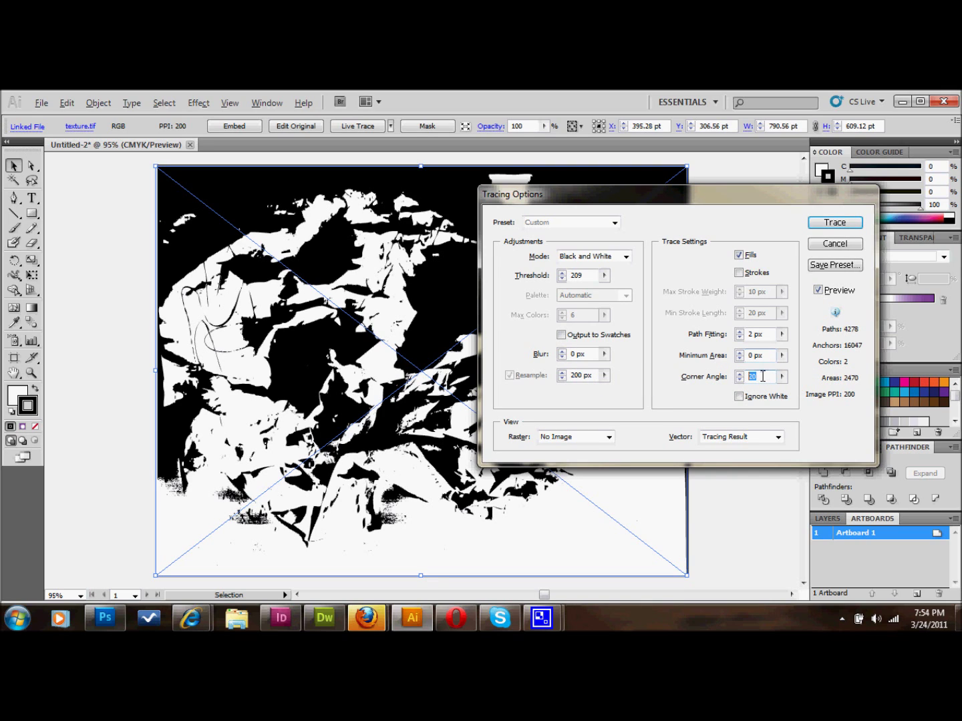
{"action": "type", "text": "0"}
{"action": "left_click", "coordinate": [828, 227]}
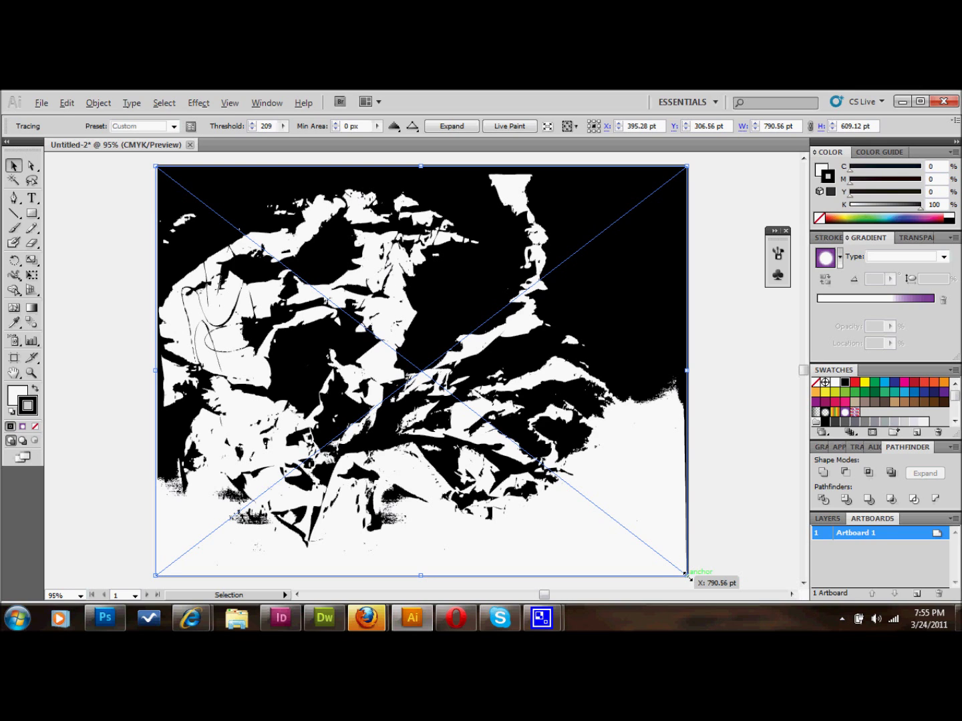
- Undo and redo the trace, then shrink it to about 204 × 157 pt in the top-left corner
{"action": "key", "text": "ctrl+z"}
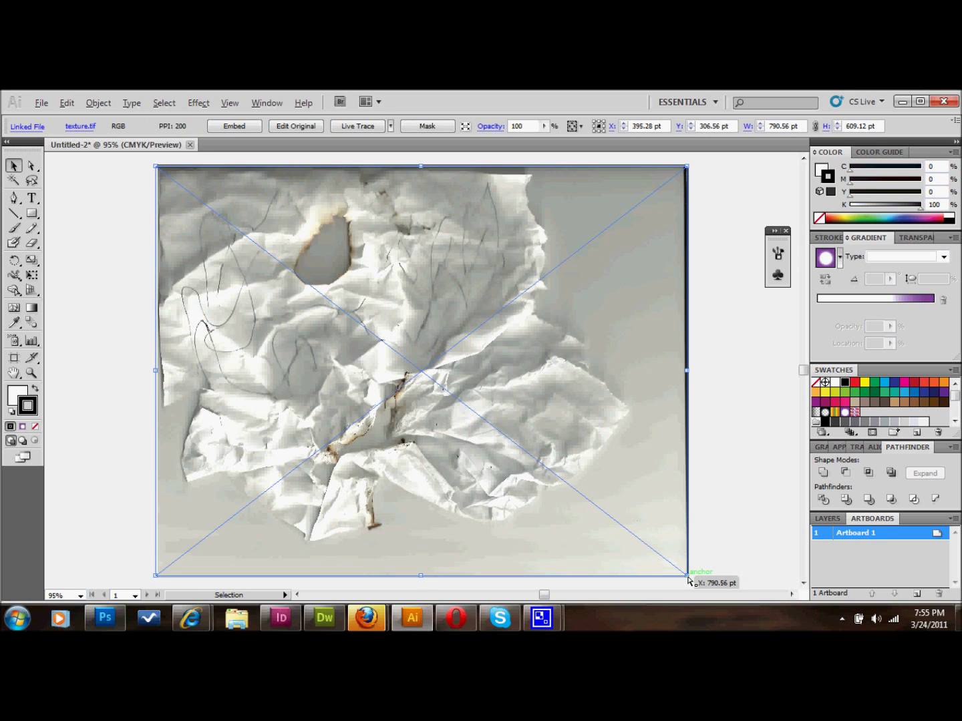
{"action": "key", "text": "a"}
{"action": "key", "text": "ctrl"}
{"action": "key", "text": "ctrl+alt+t"}
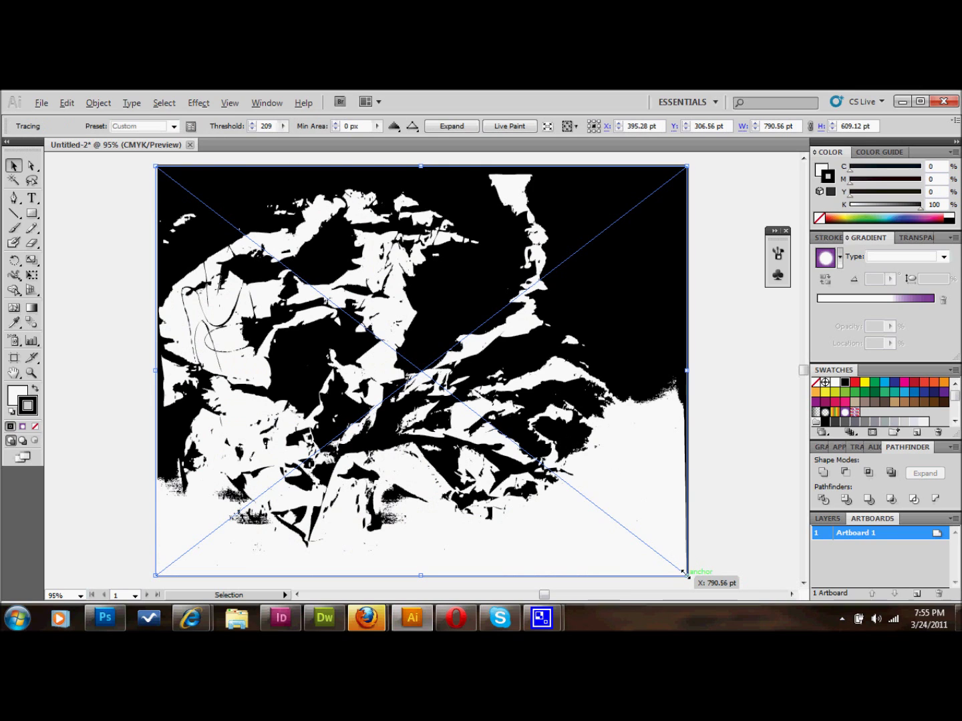
{"action": "mouse_move", "coordinate": [685, 573]}
{"action": "left_mouse_down"}
{"action": "mouse_move", "coordinate": [287, 265]}
{"action": "mouse_move", "coordinate": [298, 273]}
{"action": "left_mouse_up"}
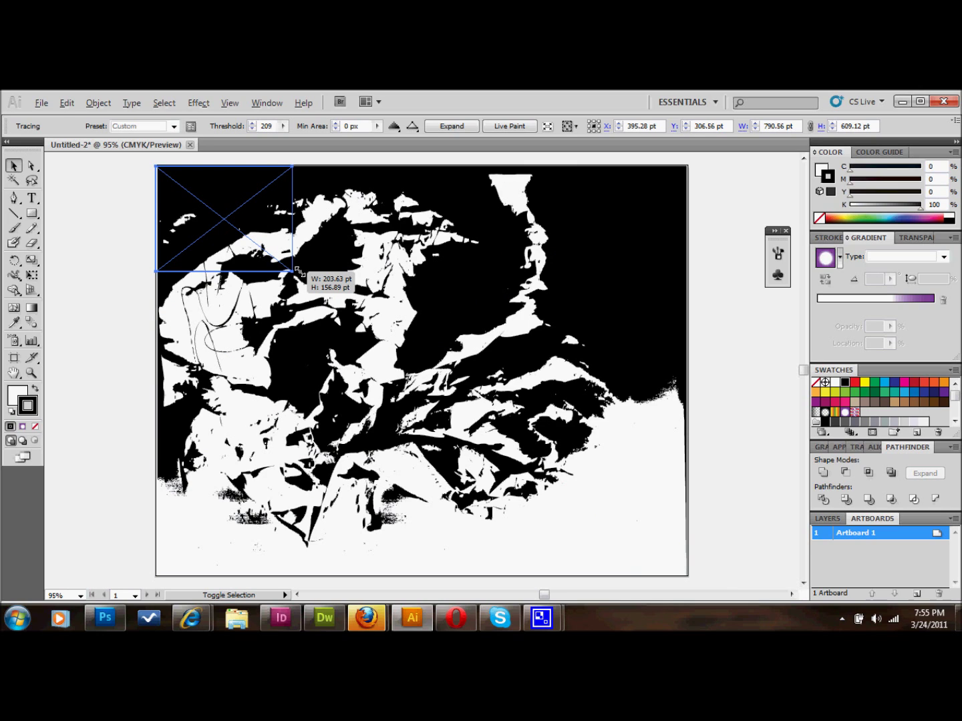
{"action": "left_click_drag", "start_coordinate": [298, 272], "coordinate": [298, 273]}
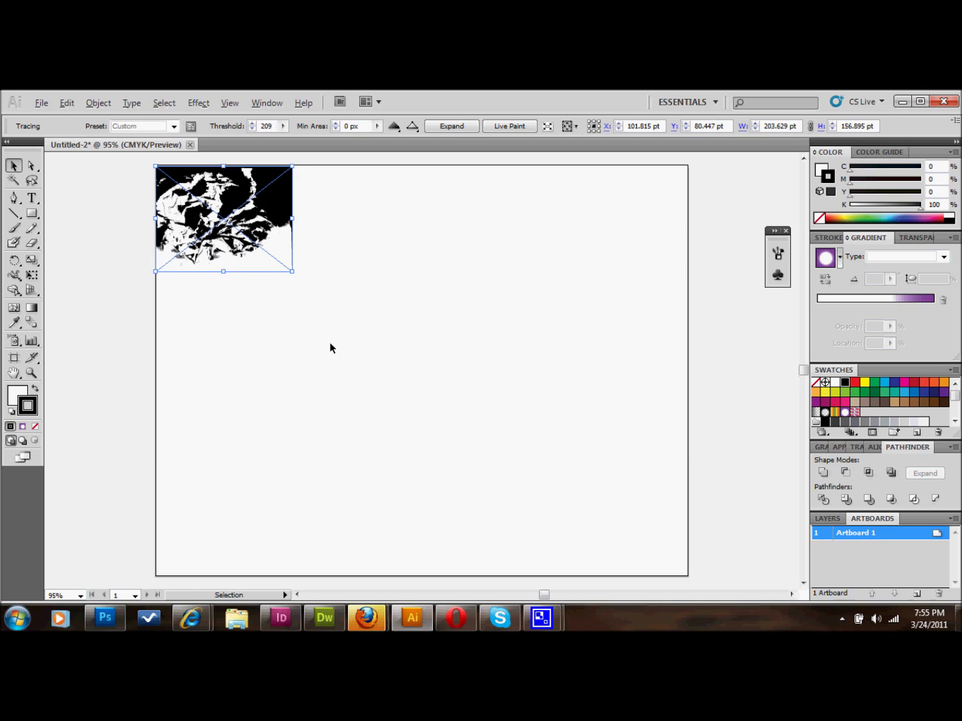
- Type 'Glazefolio Design Blog' as a text line mid-left on the artboard
{"action": "left_click", "coordinate": [32, 198]}
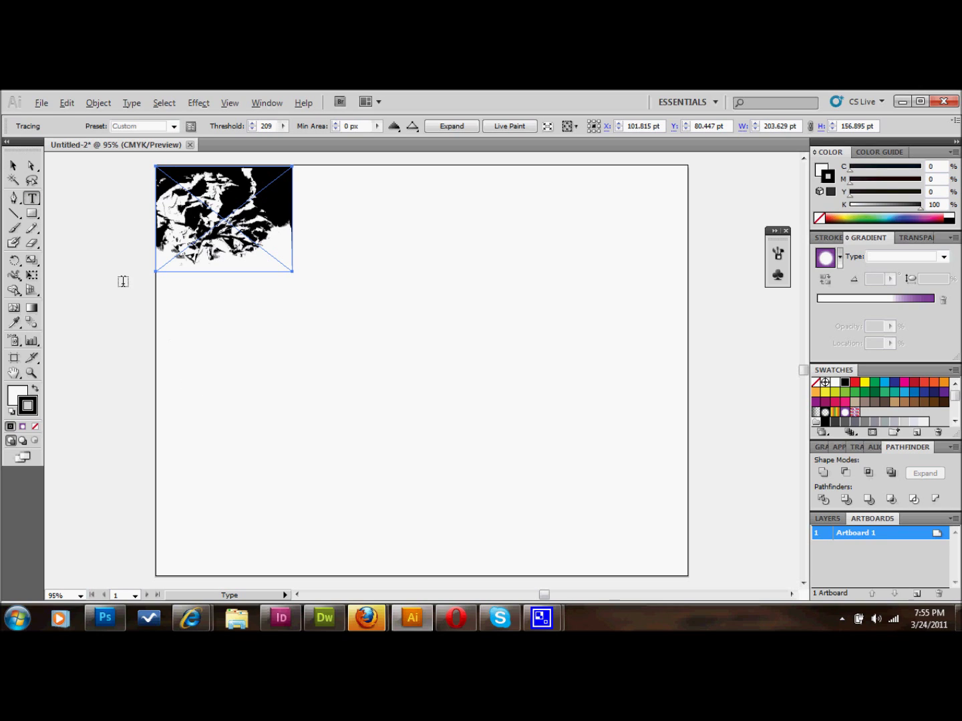
{"action": "left_click", "coordinate": [240, 404]}
{"action": "left_click", "coordinate": [240, 404]}
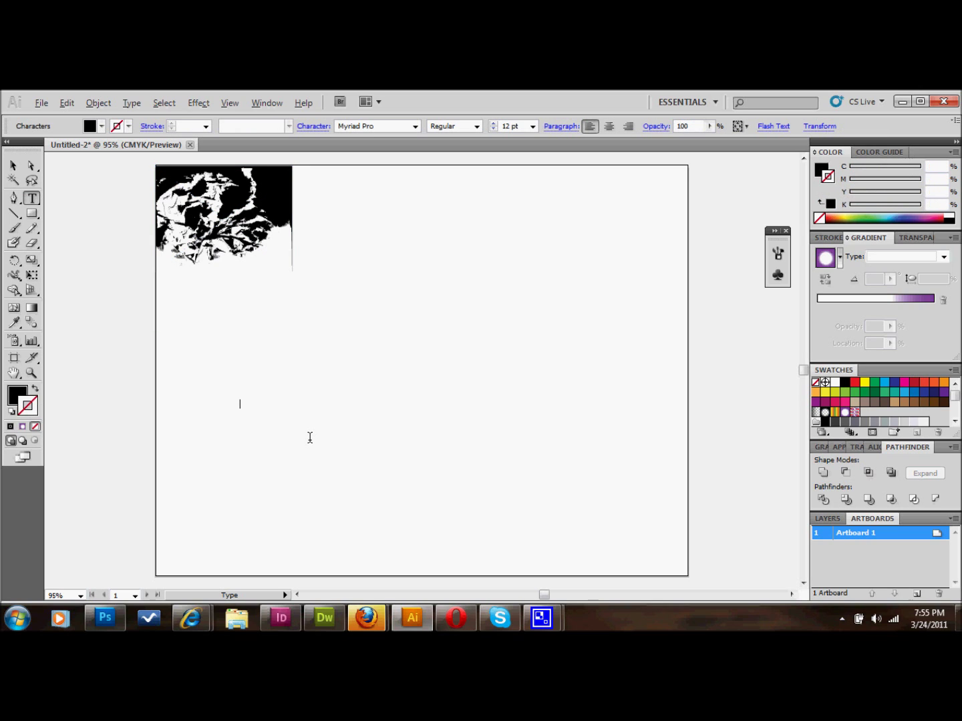
{"action": "type", "text": "Glazefolio Design Blog"}
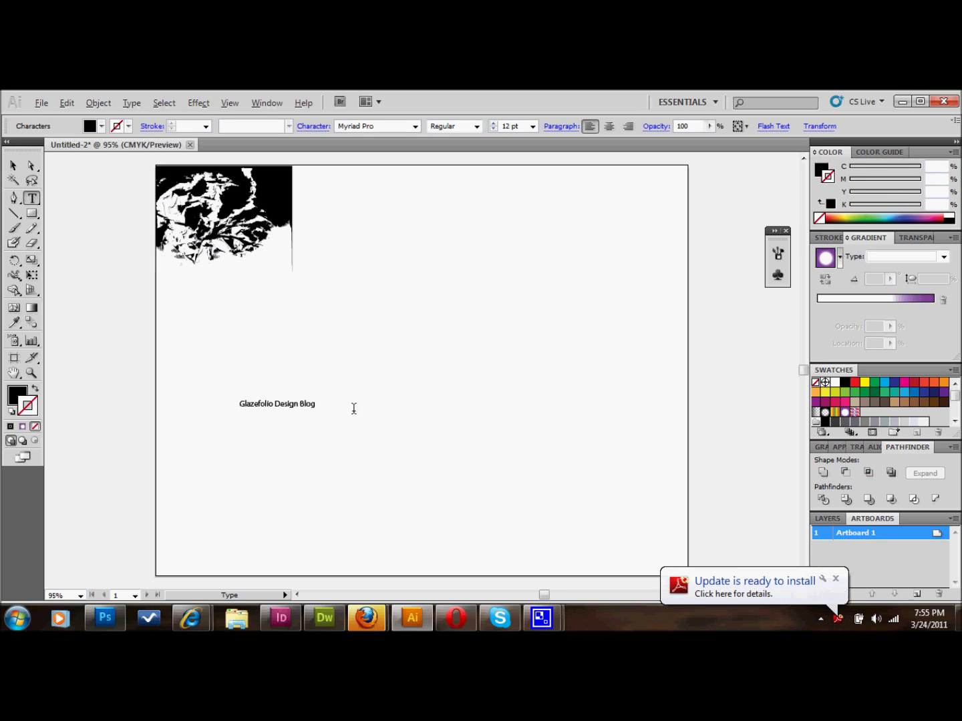
- Make the title 72 pt Bold and shift it further left
{"action": "key", "text": "ctrl+a"}
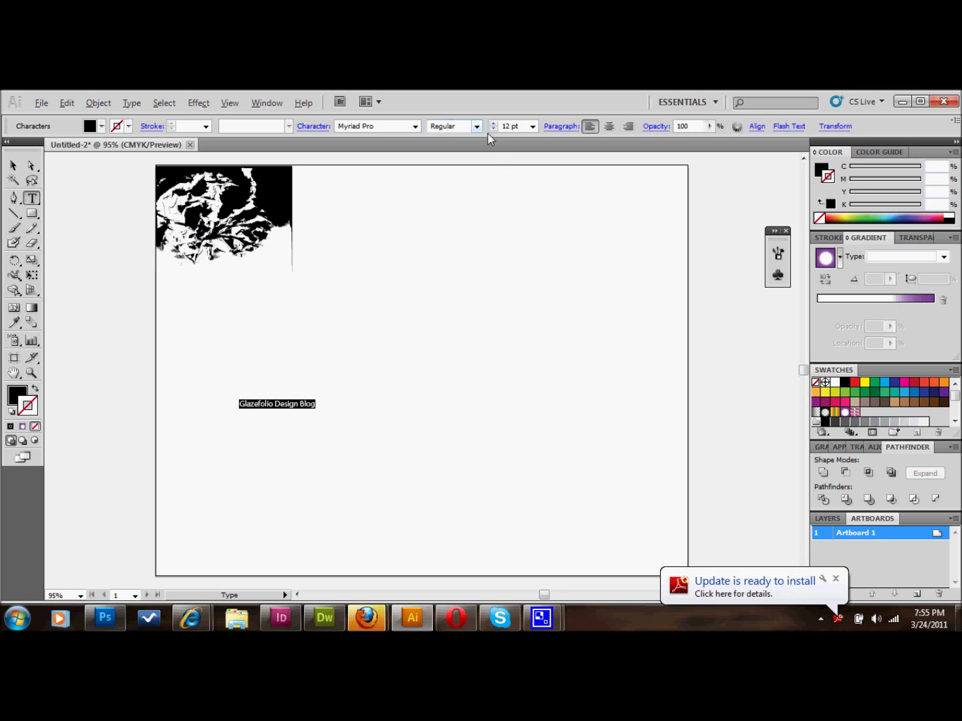
{"action": "left_click", "coordinate": [532, 126]}
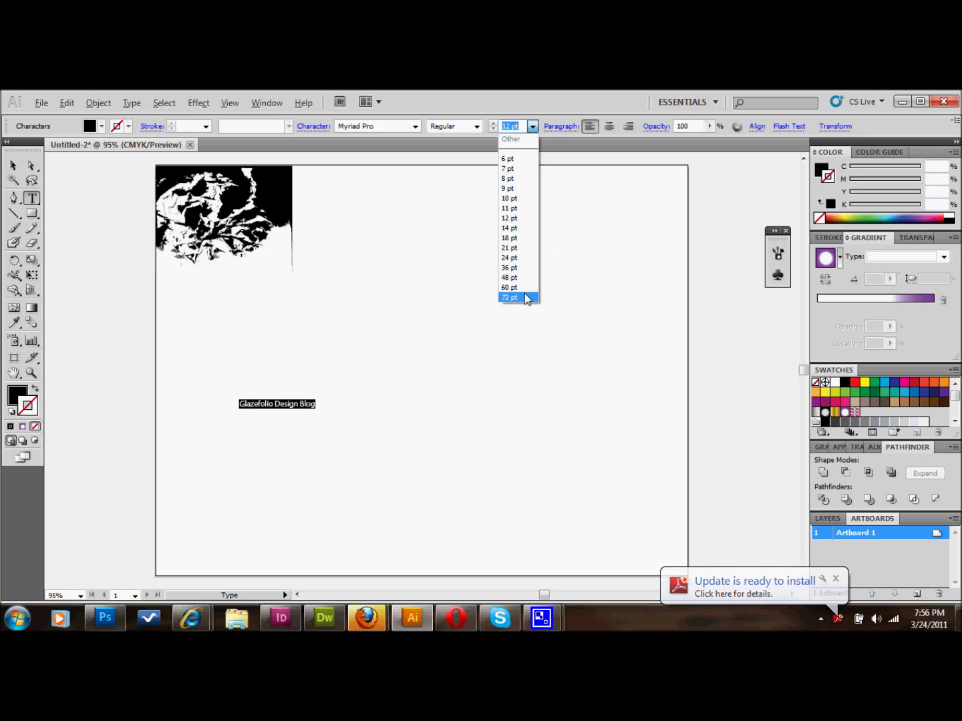
{"action": "left_click", "coordinate": [525, 298]}
{"action": "left_click", "coordinate": [476, 126]}
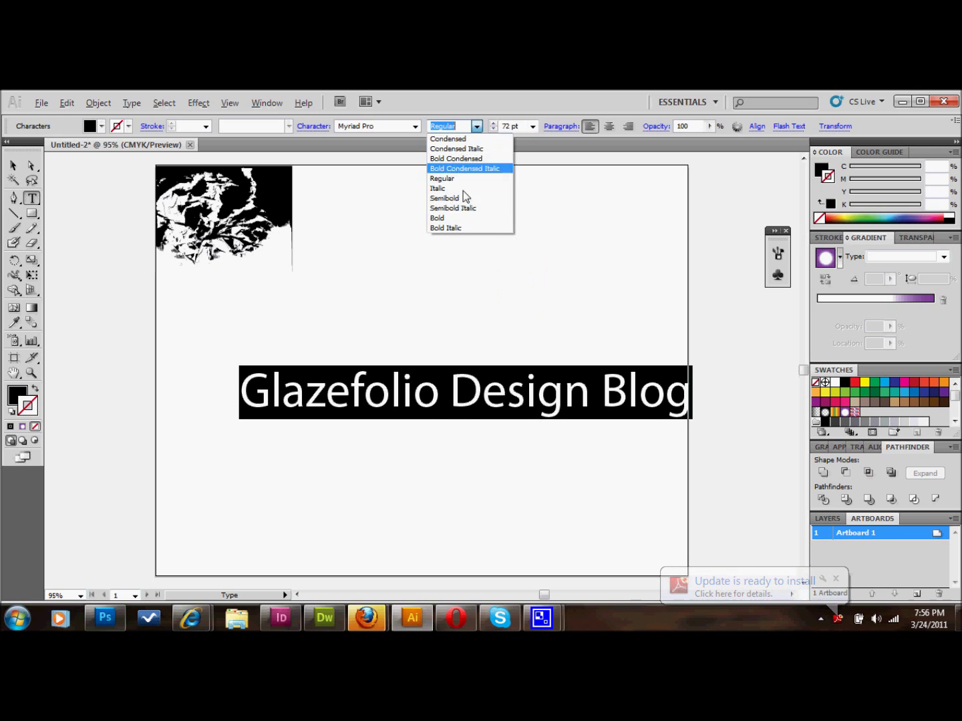
{"action": "left_click", "coordinate": [464, 217]}
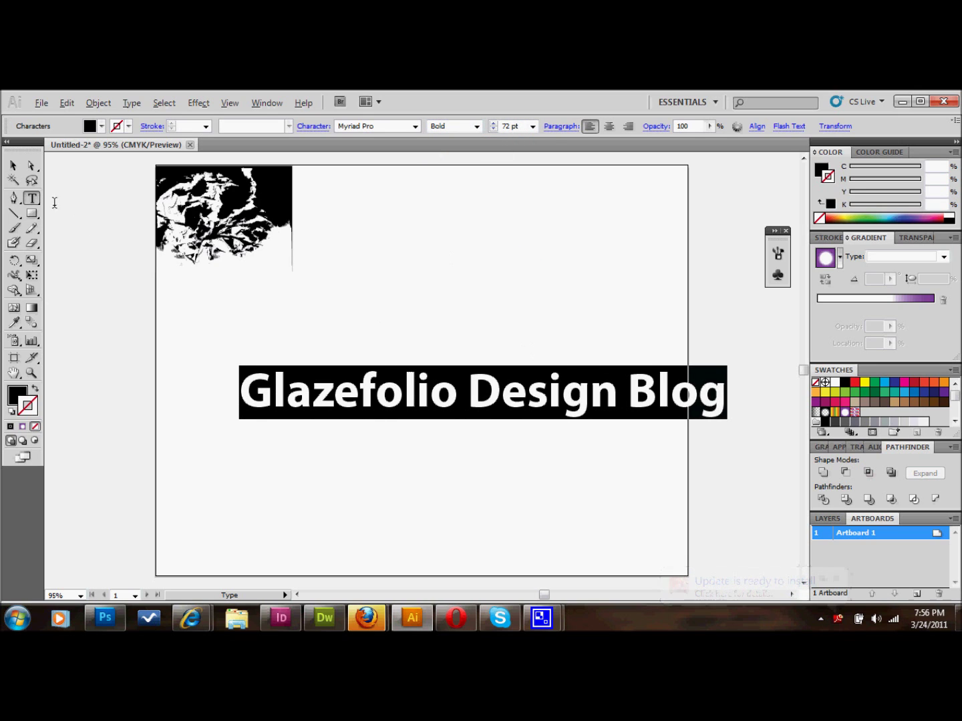
{"action": "left_click", "coordinate": [13, 166]}
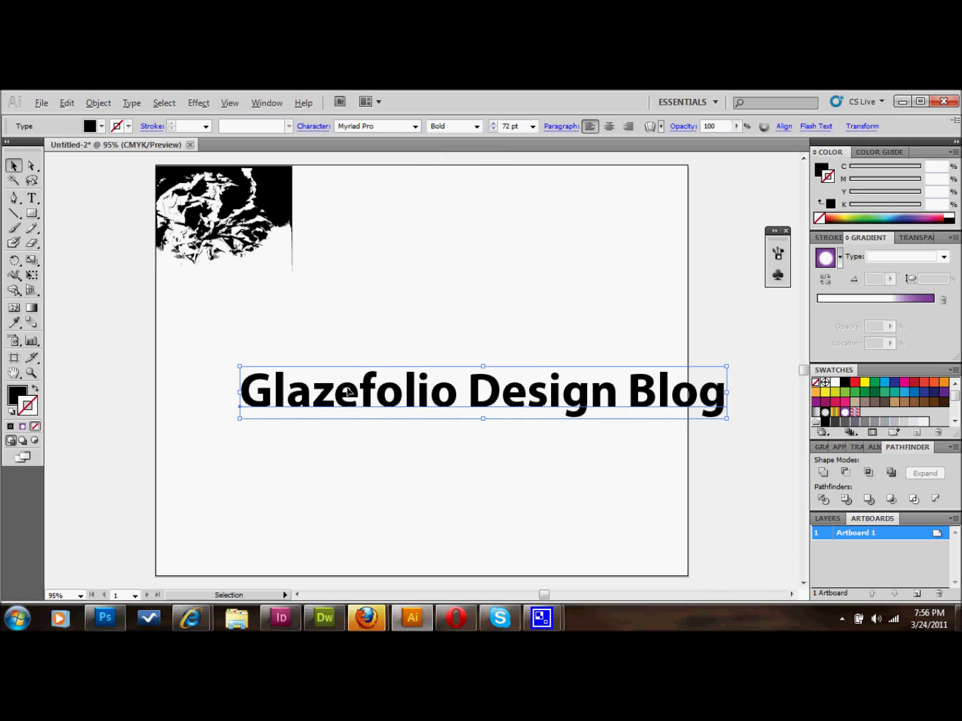
{"action": "left_click_drag", "start_coordinate": [348, 392], "coordinate": [283, 394]}
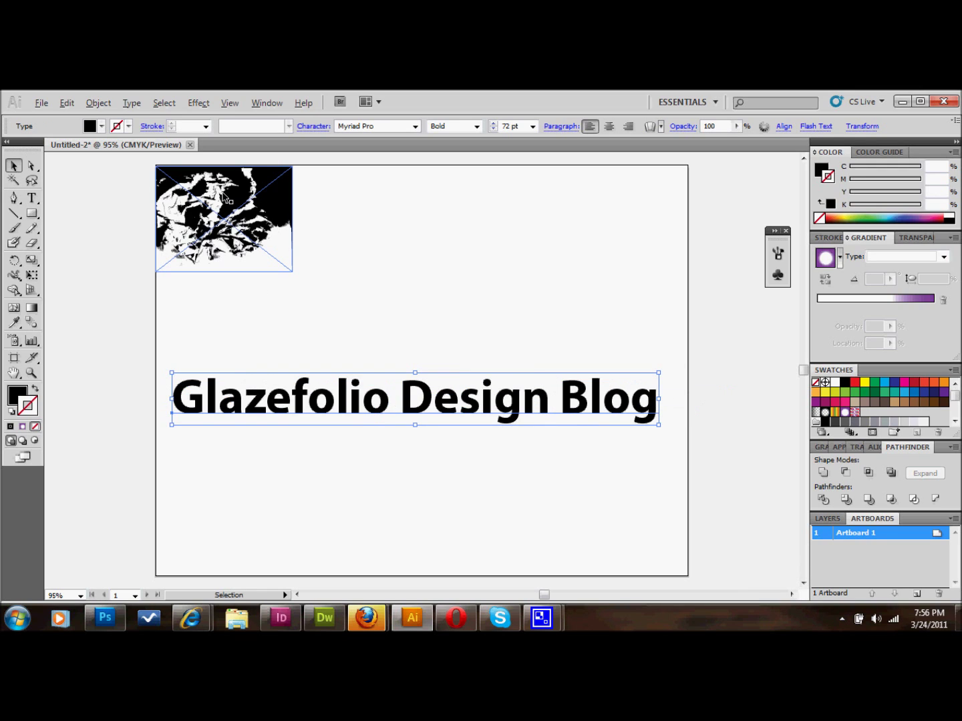
- Paste a copy of the traced texture beside the original and tilt it about -16.8°
{"action": "left_click", "coordinate": [242, 250]}
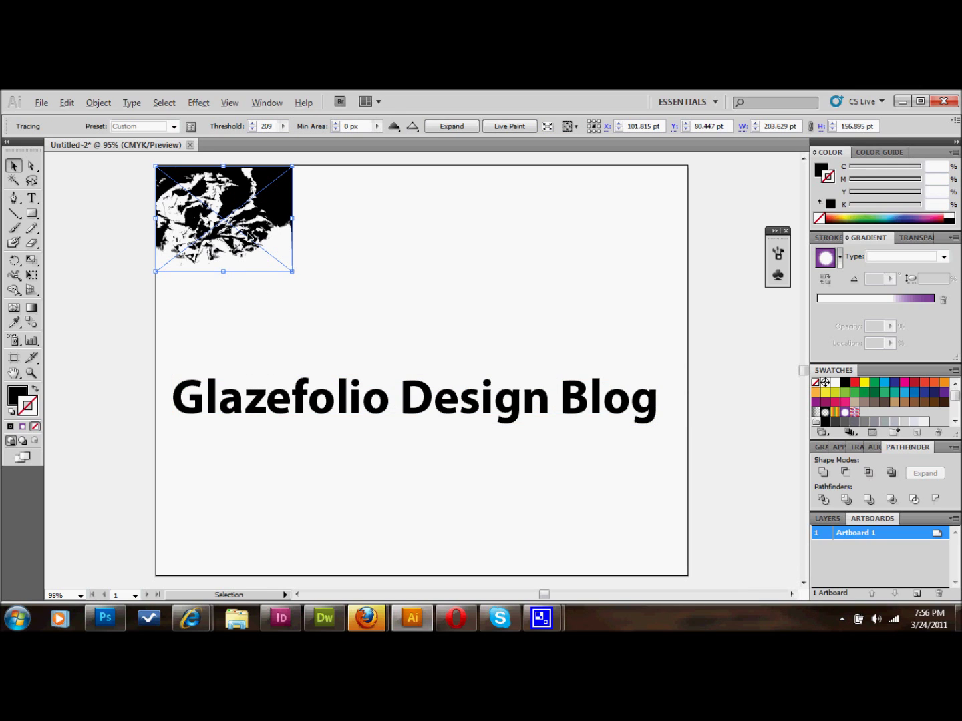
{"action": "key", "text": "a"}
{"action": "key", "text": "ctrl"}
{"action": "key", "text": "ctrl+v"}
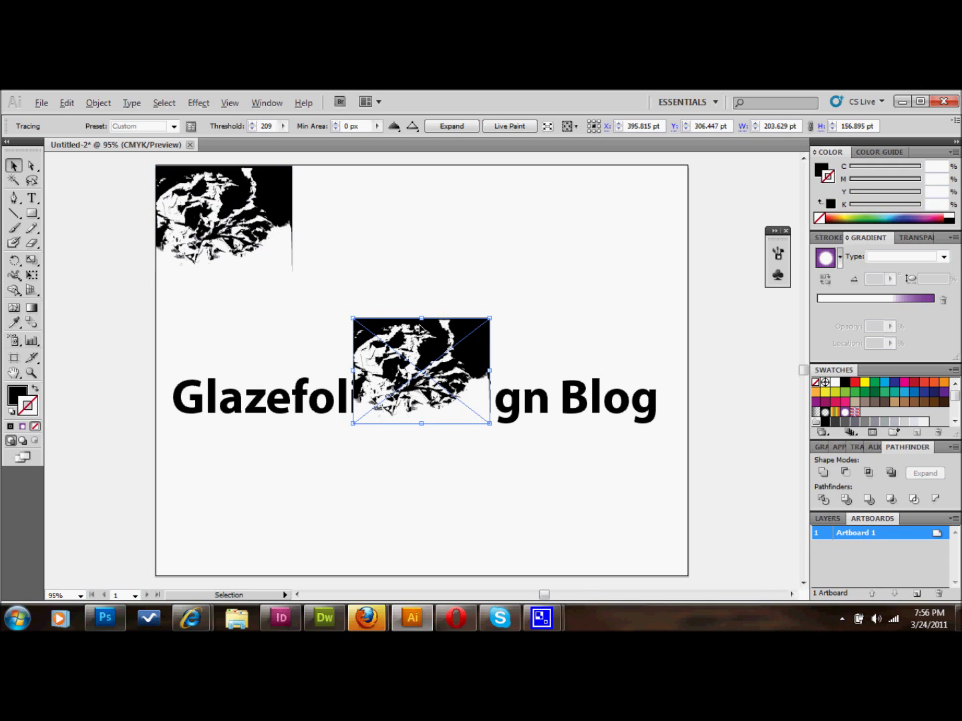
{"action": "left_click_drag", "start_coordinate": [408, 316], "coordinate": [324, 161]}
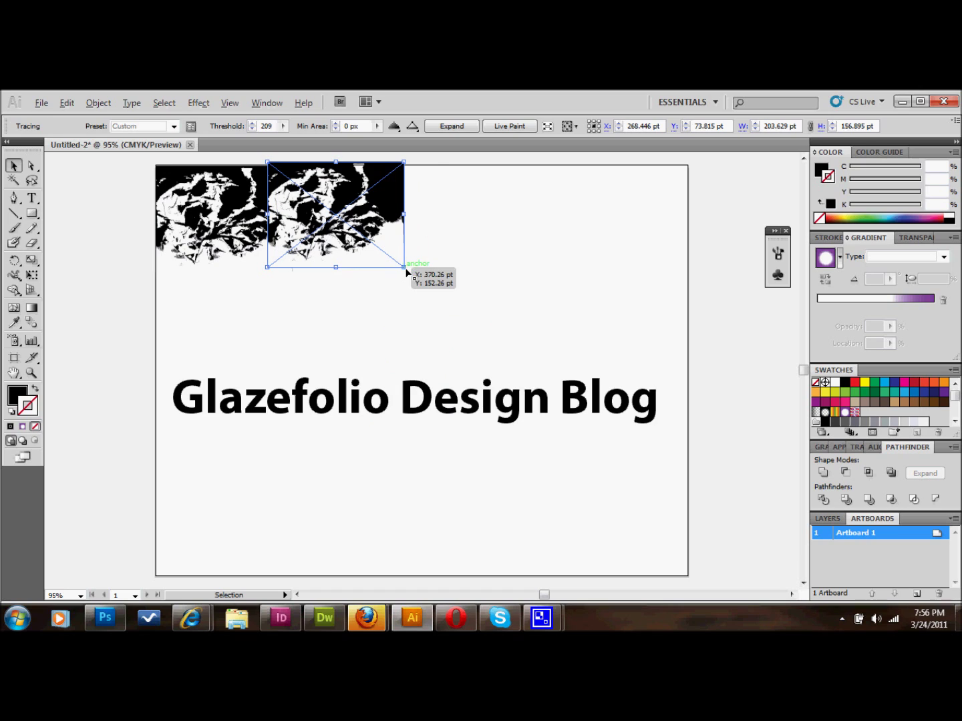
{"action": "left_click_drag", "start_coordinate": [407, 276], "coordinate": [394, 302]}
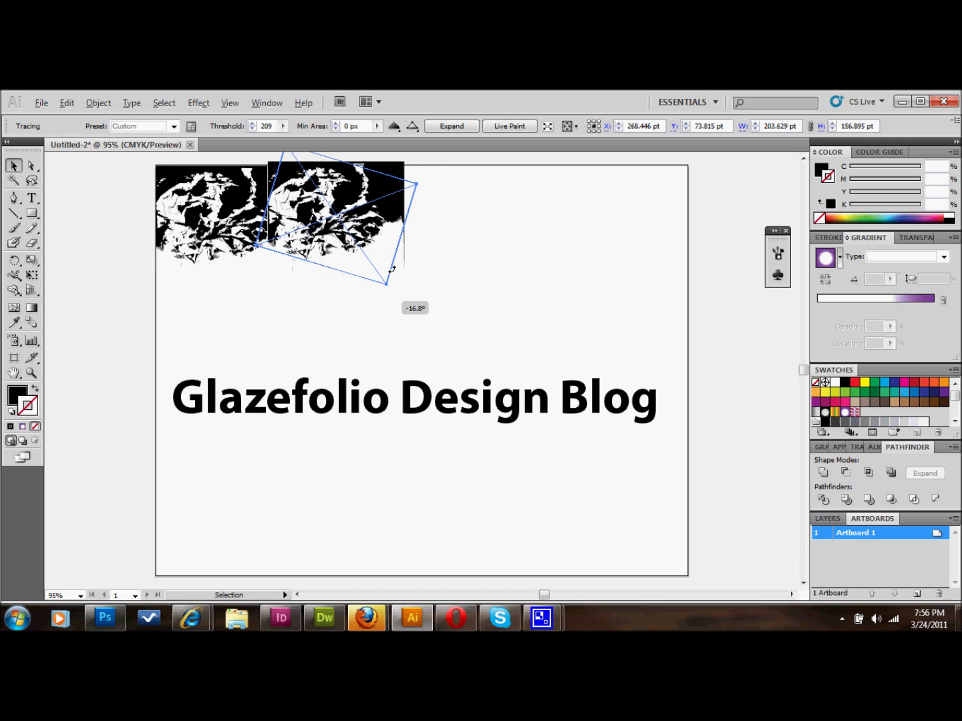
{"action": "left_click_drag", "start_coordinate": [392, 269], "coordinate": [394, 267]}
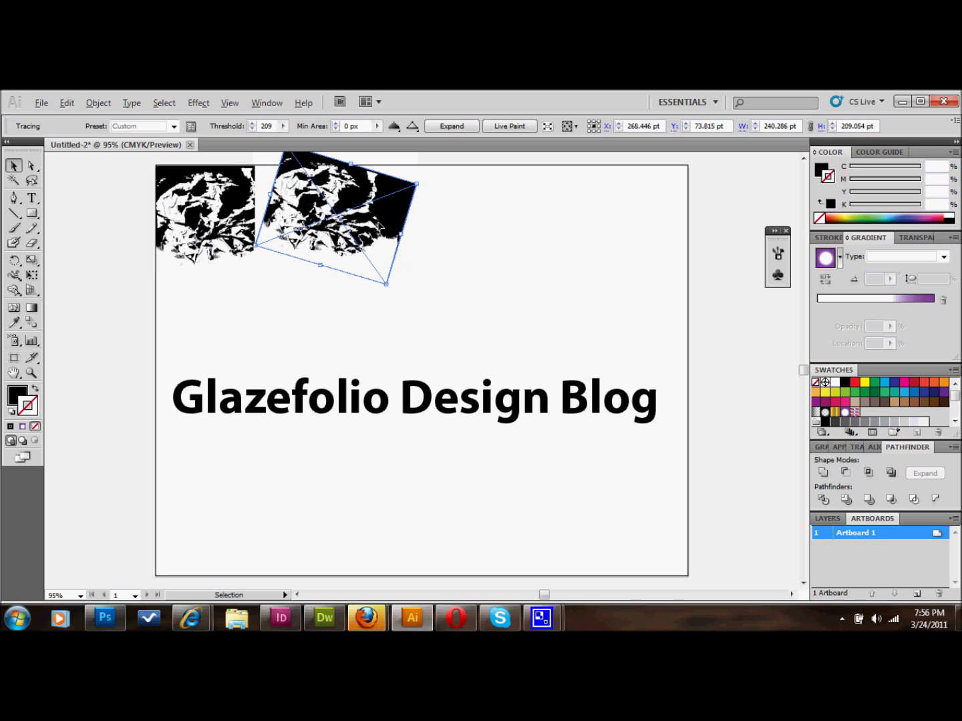
- Paste another copy along the page top and rotate it back about 2.62°
{"action": "key", "text": "a"}
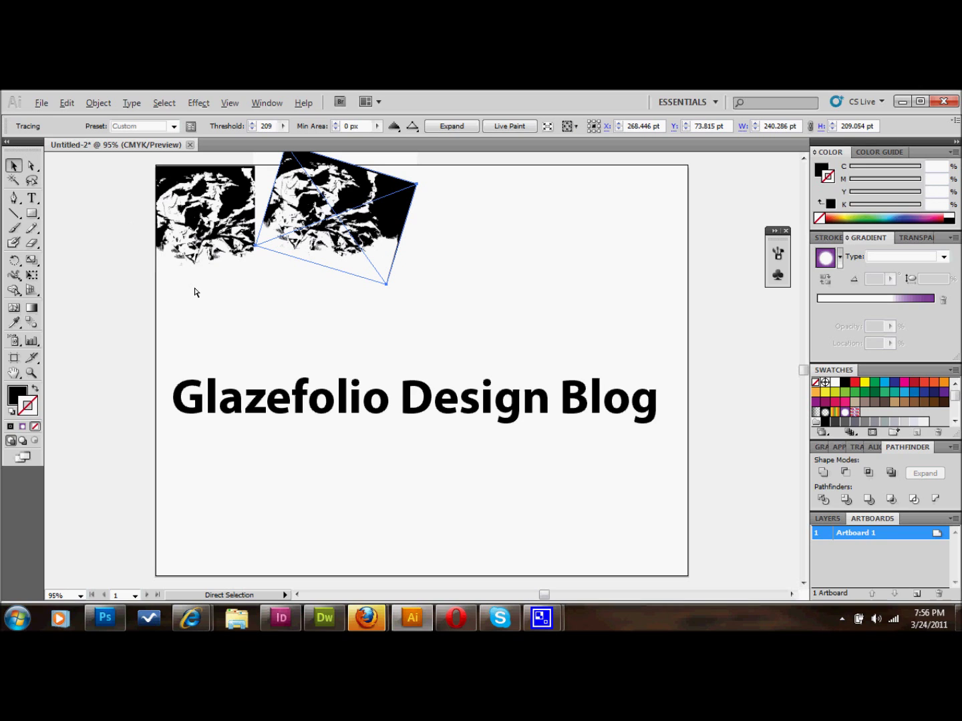
{"action": "key", "text": "ctrl+v"}
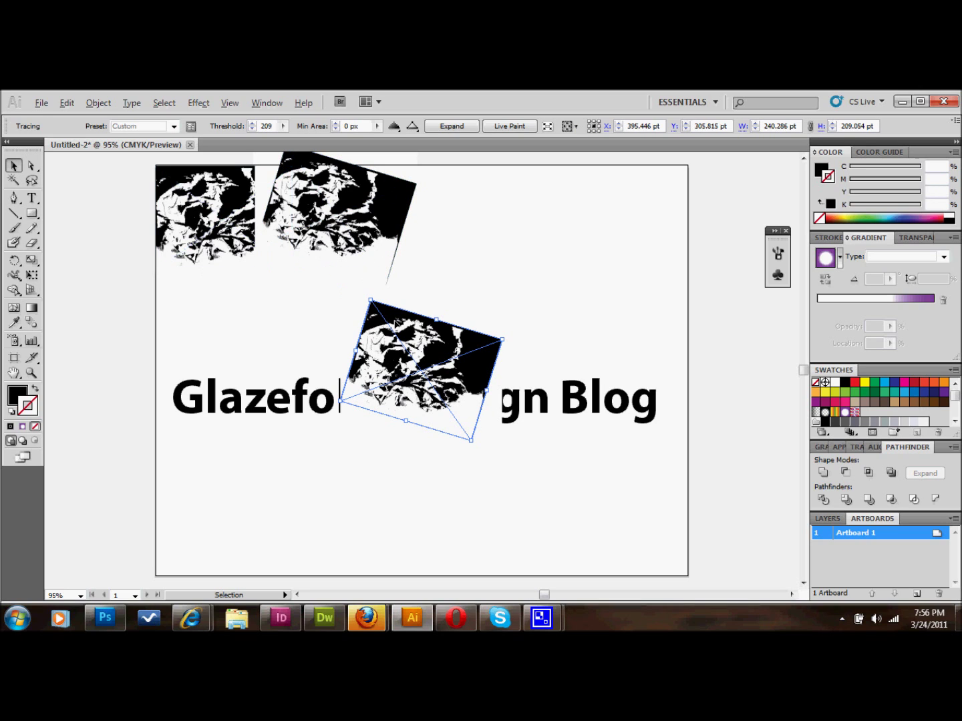
{"action": "mouse_move", "coordinate": [462, 342]}
{"action": "left_mouse_down"}
{"action": "mouse_move", "coordinate": [338, 237]}
{"action": "mouse_move", "coordinate": [328, 193]}
{"action": "left_mouse_up"}
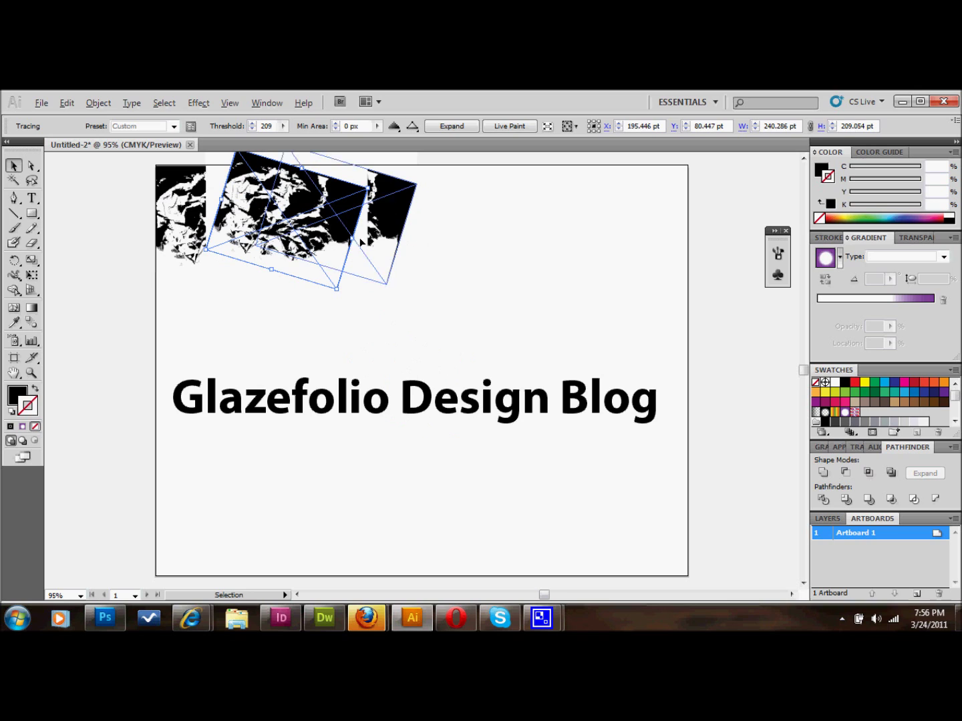
{"action": "mouse_move", "coordinate": [334, 232]}
{"action": "left_mouse_down"}
{"action": "mouse_move", "coordinate": [521, 237]}
{"action": "mouse_move", "coordinate": [494, 244]}
{"action": "left_mouse_up"}
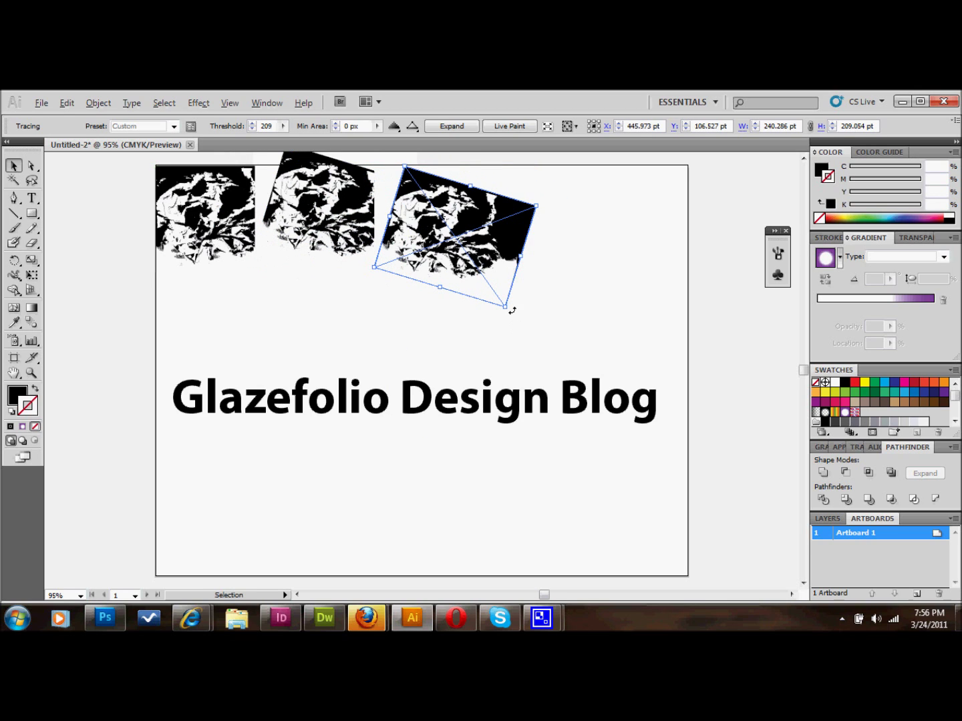
{"action": "left_click_drag", "start_coordinate": [508, 311], "coordinate": [529, 285]}
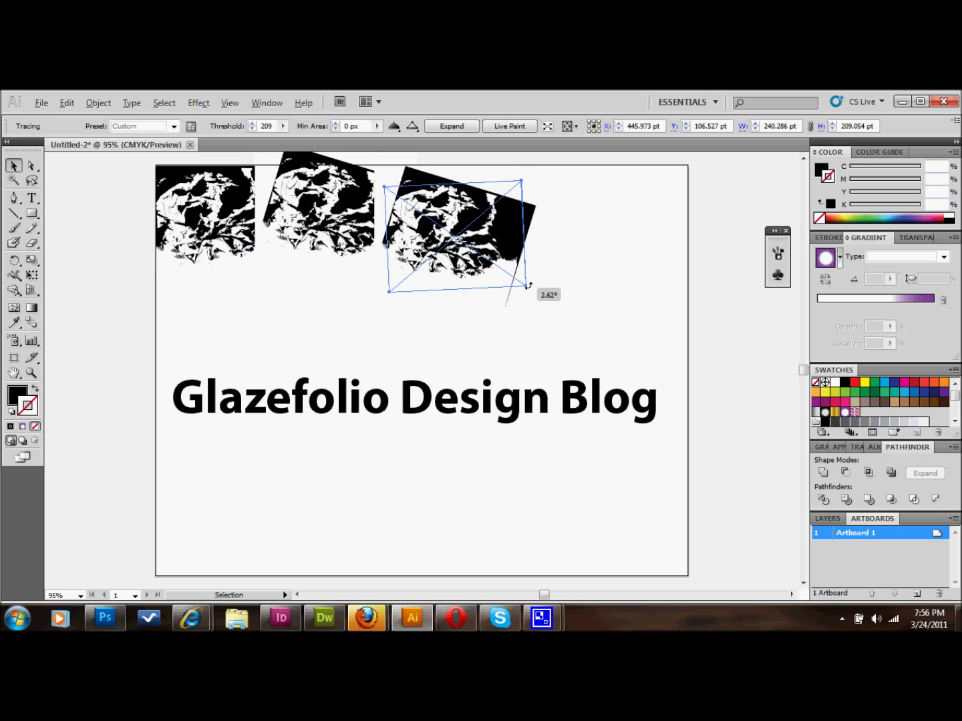
{"action": "left_click_drag", "start_coordinate": [528, 285], "coordinate": [529, 285]}
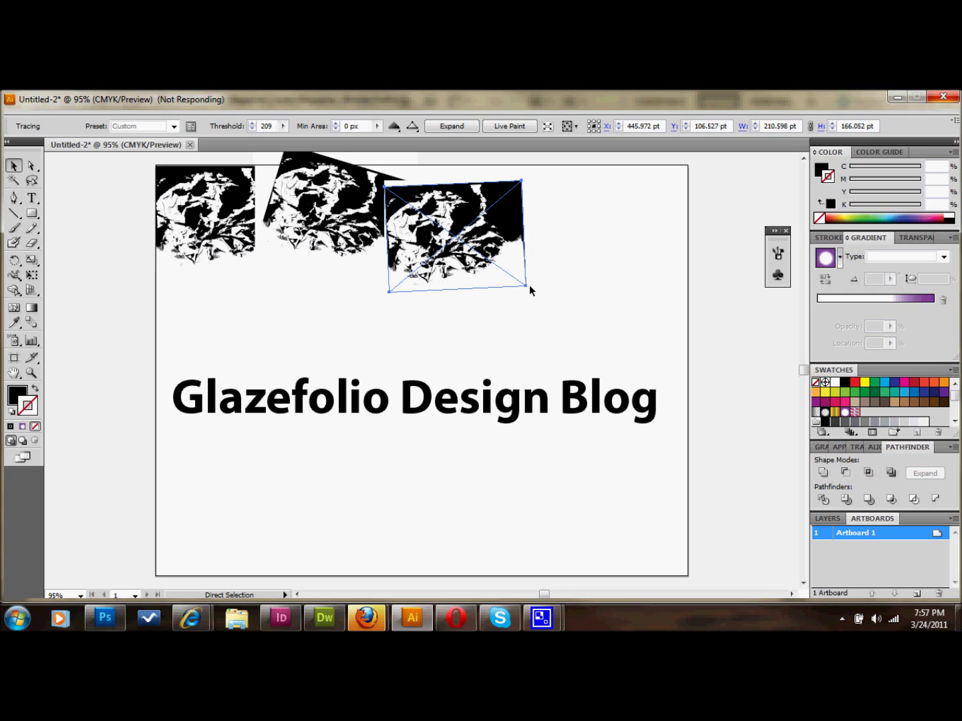
- Paste a third copy, stretch it much wider, and place it rotated at the top right
{"action": "key", "text": "ctrl+v"}
{"action": "left_click_drag", "start_coordinate": [487, 393], "coordinate": [614, 427]}
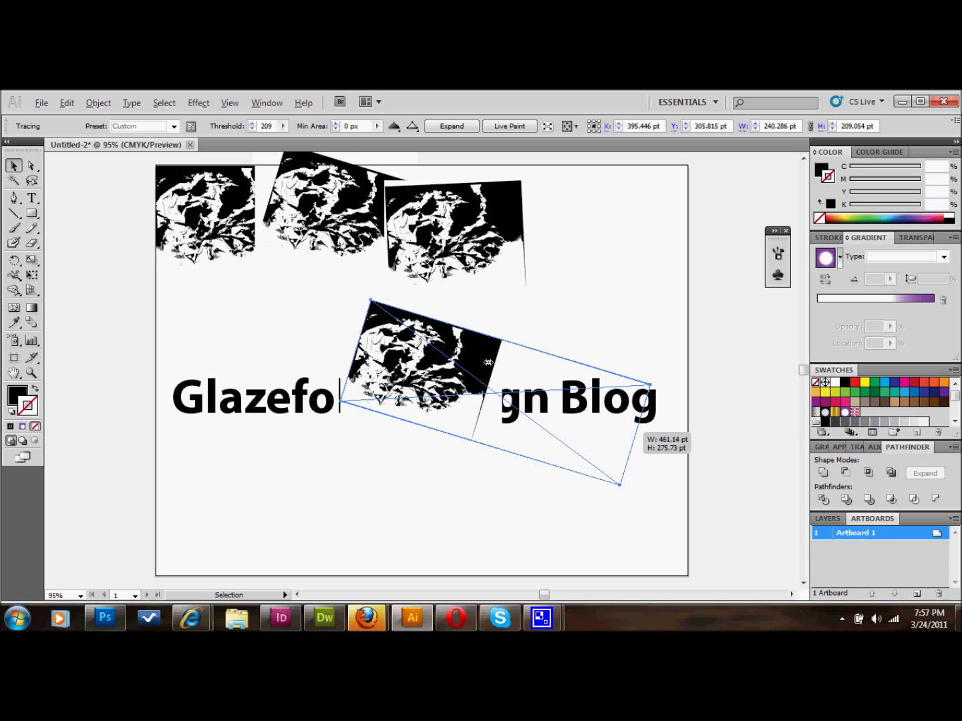
{"action": "left_click_drag", "start_coordinate": [519, 361], "coordinate": [578, 188]}
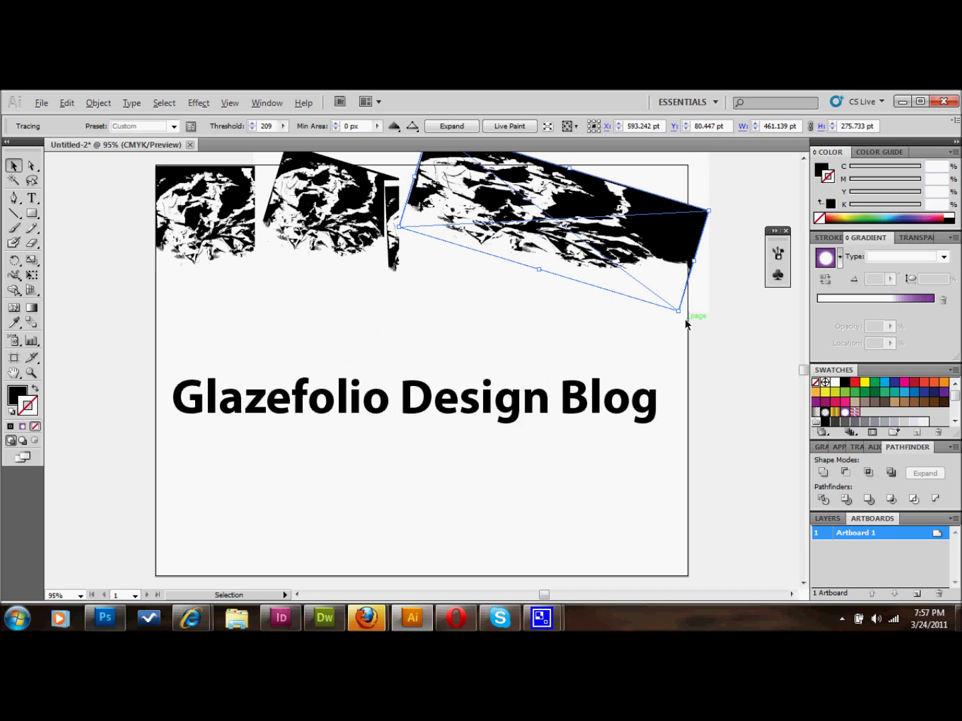
{"action": "left_click_drag", "start_coordinate": [682, 315], "coordinate": [700, 283]}
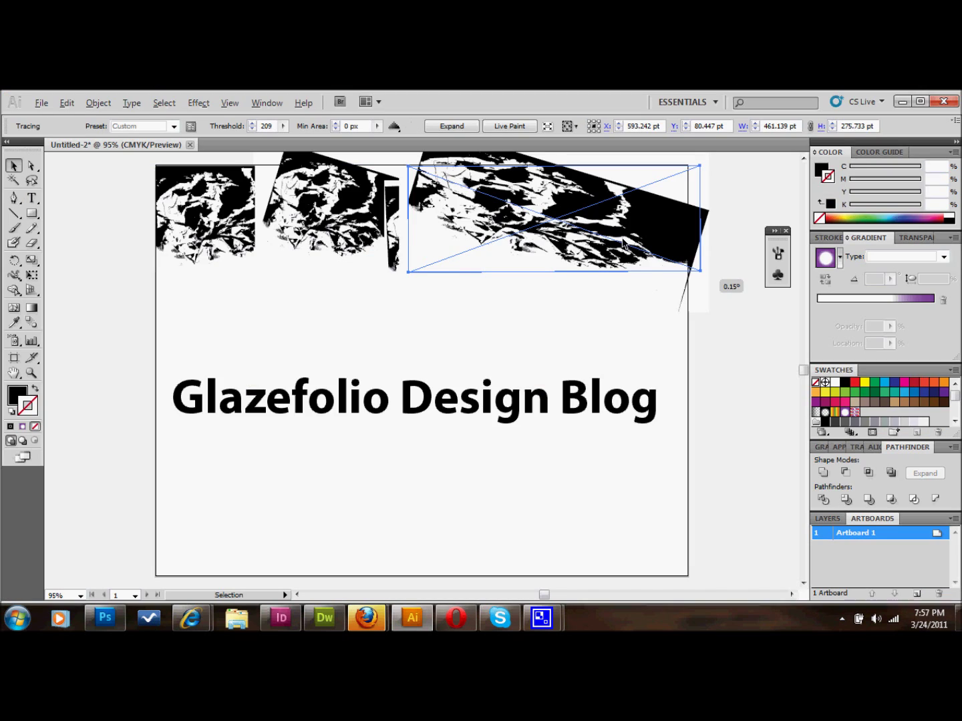
{"action": "left_click_drag", "start_coordinate": [617, 213], "coordinate": [655, 229]}
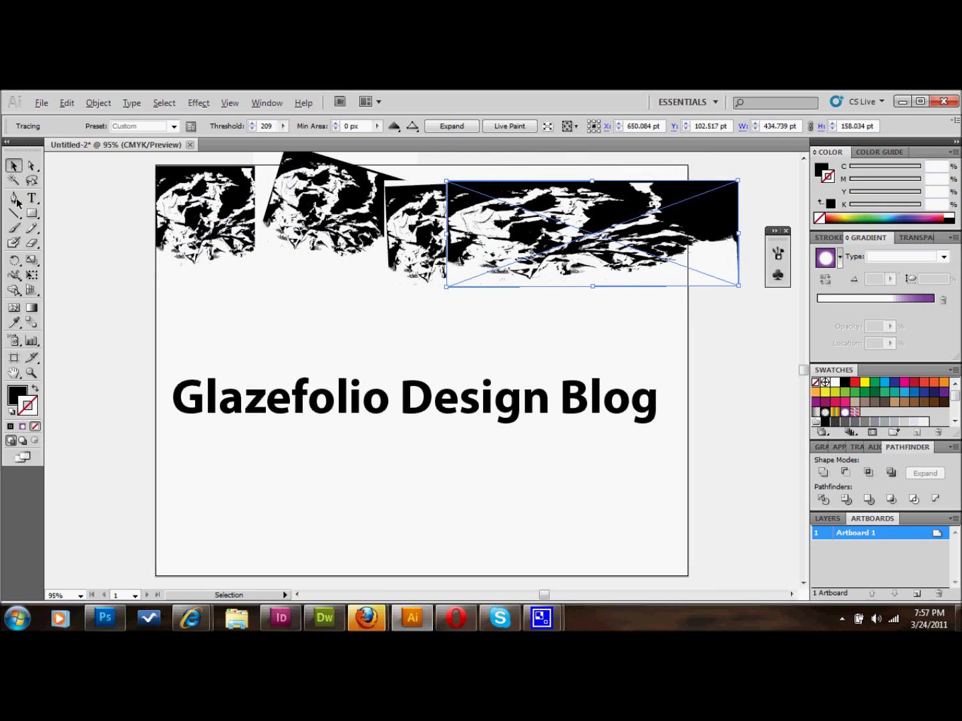
- Marquee-select all the traced texture pieces together
{"action": "left_click", "coordinate": [31, 165]}
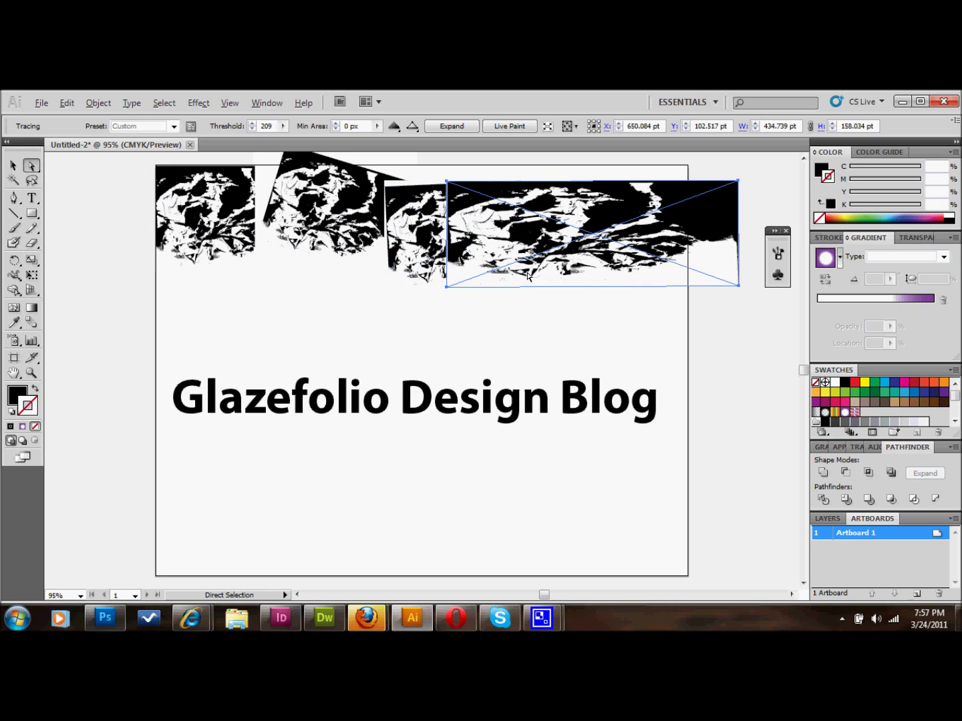
{"action": "left_click", "coordinate": [350, 271]}
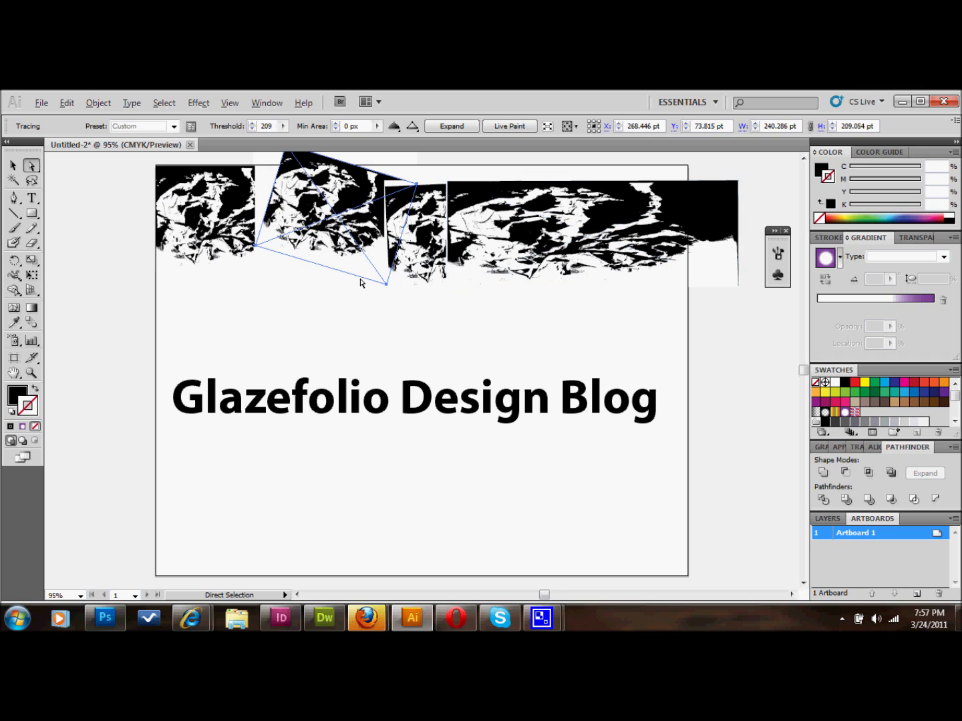
{"action": "left_click", "coordinate": [13, 165]}
{"action": "left_click", "coordinate": [120, 193]}
{"action": "left_click_drag", "start_coordinate": [120, 192], "coordinate": [601, 257]}
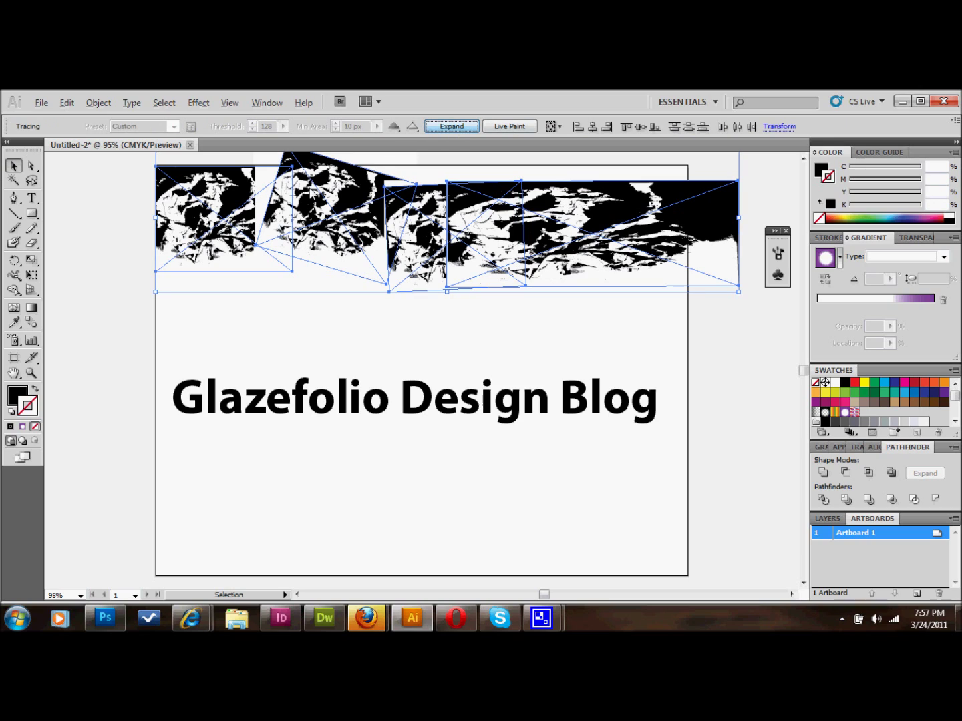
- Expand the tracings into editable vector shapes and deselect them
{"action": "left_click", "coordinate": [451, 127]}
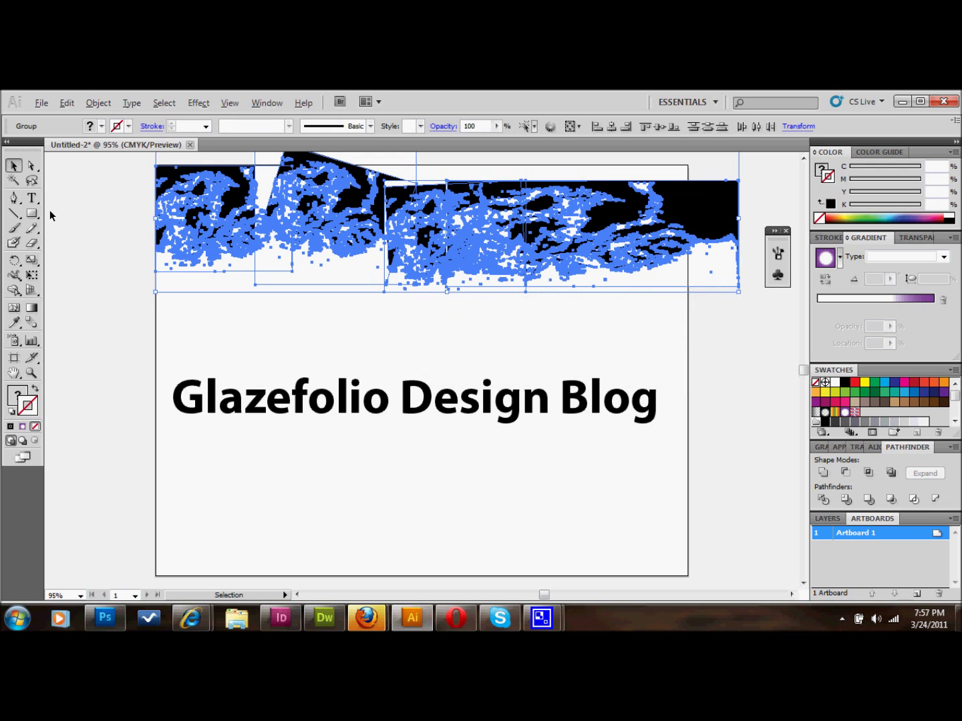
{"action": "left_click", "coordinate": [33, 165]}
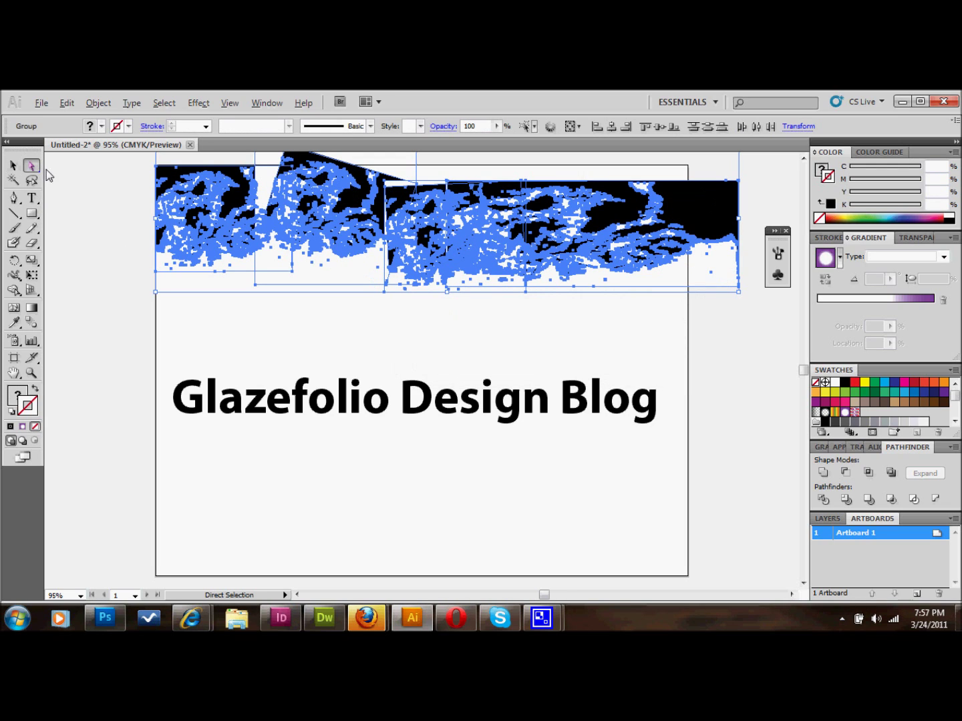
{"action": "left_click", "coordinate": [70, 204]}
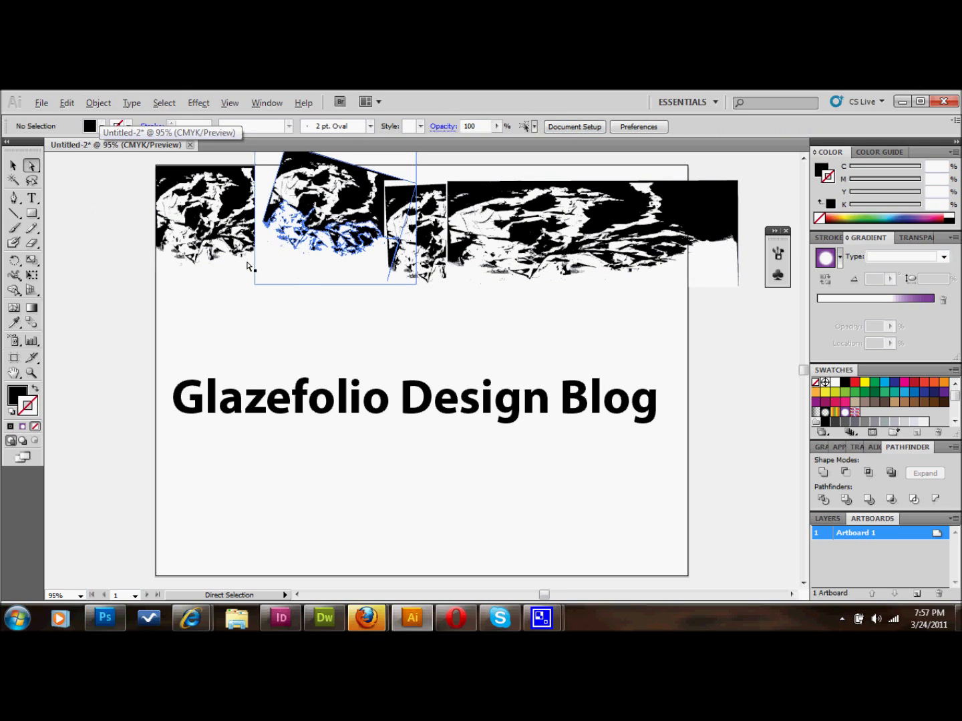
- Select all white areas via Select > Same > Appearance and delete them
{"action": "left_click", "coordinate": [334, 267]}
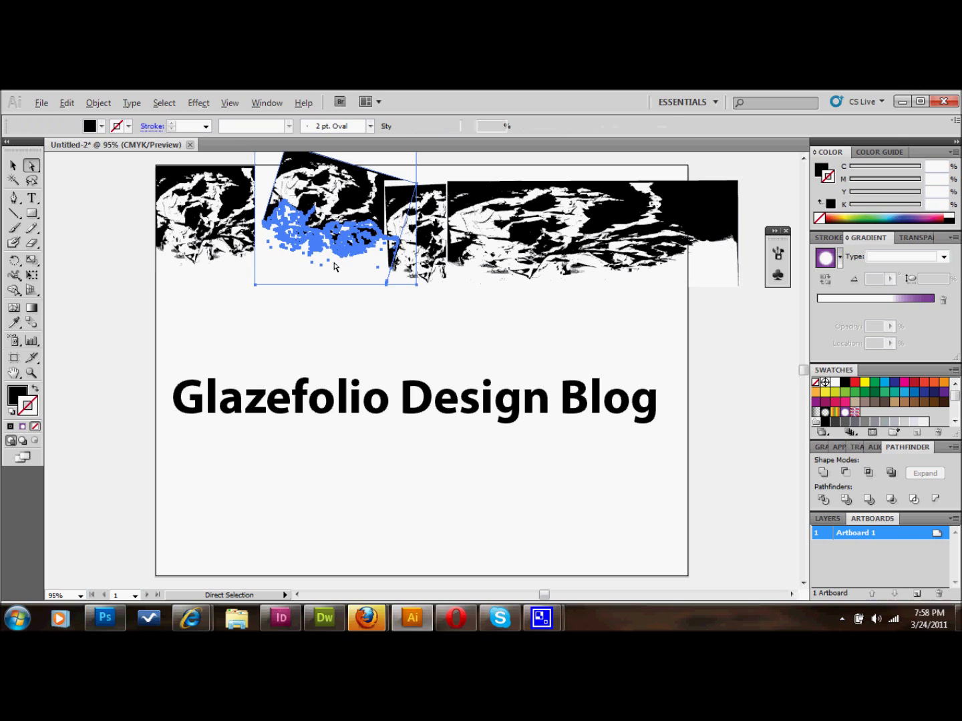
{"action": "left_click", "coordinate": [160, 105]}
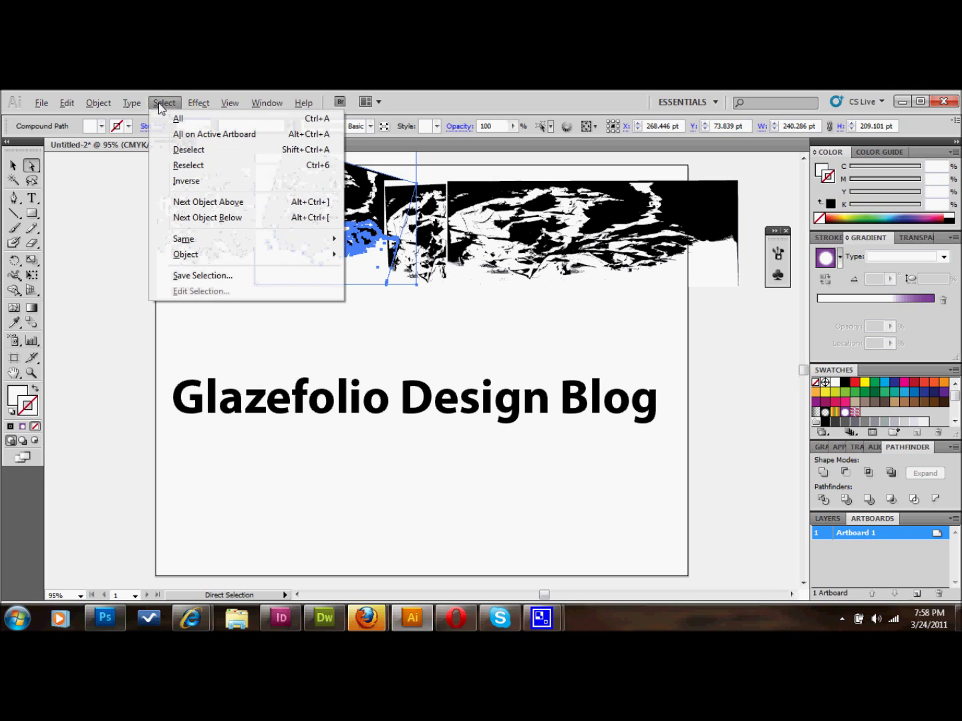
{"action": "mouse_move", "coordinate": [307, 244]}
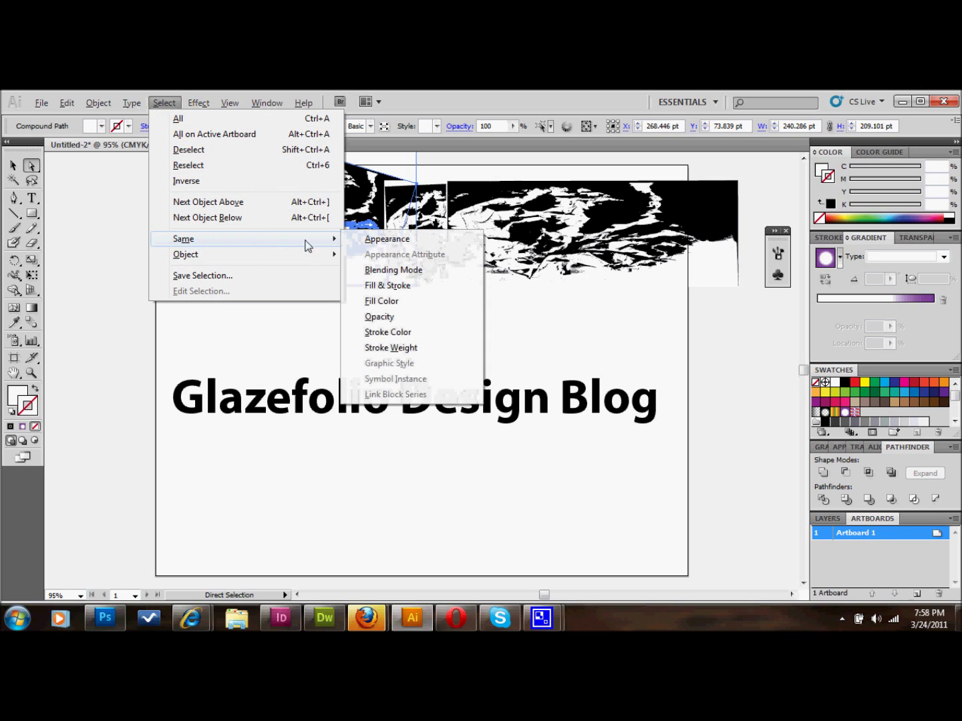
{"action": "left_click", "coordinate": [374, 240]}
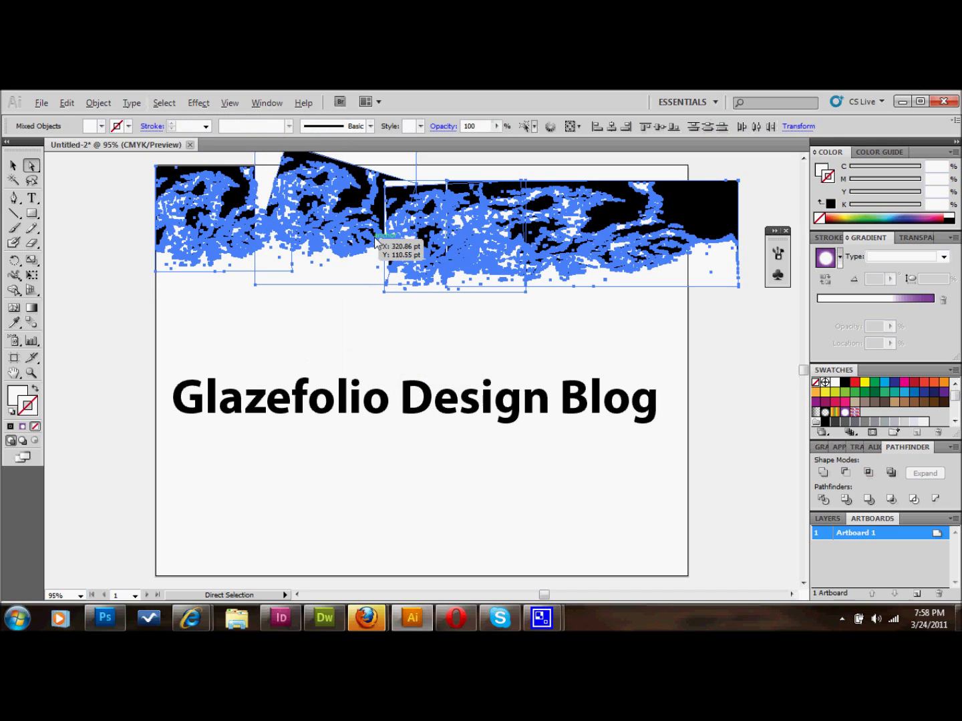
{"action": "key", "text": "ctrl+shift+a"}
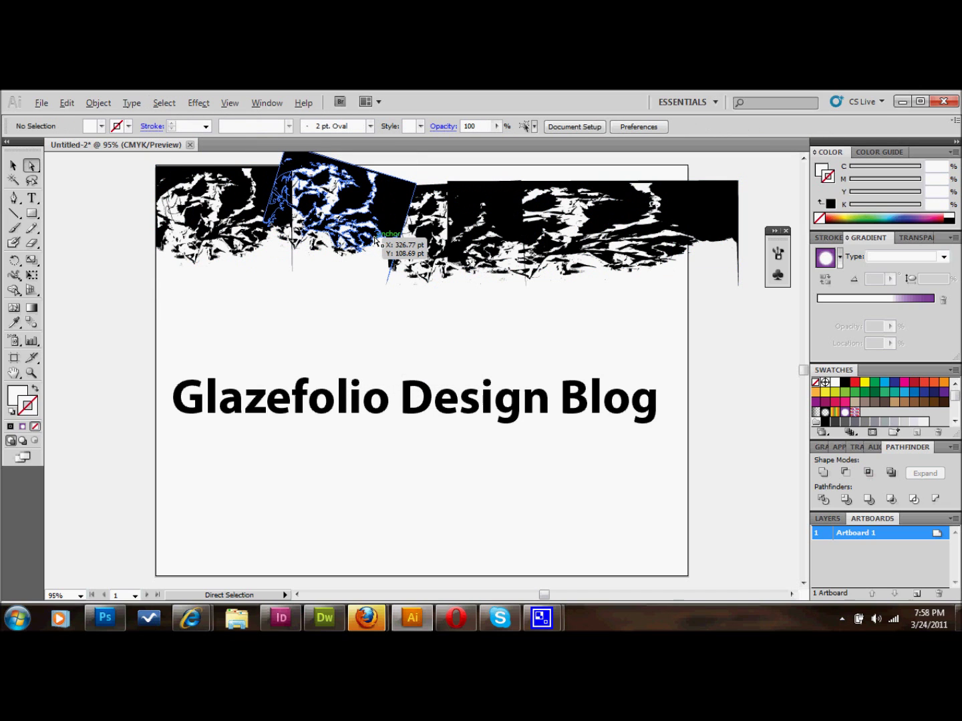
- Nudge the right-hand texture piece right, then select all texture pieces
{"action": "left_click", "coordinate": [14, 165]}
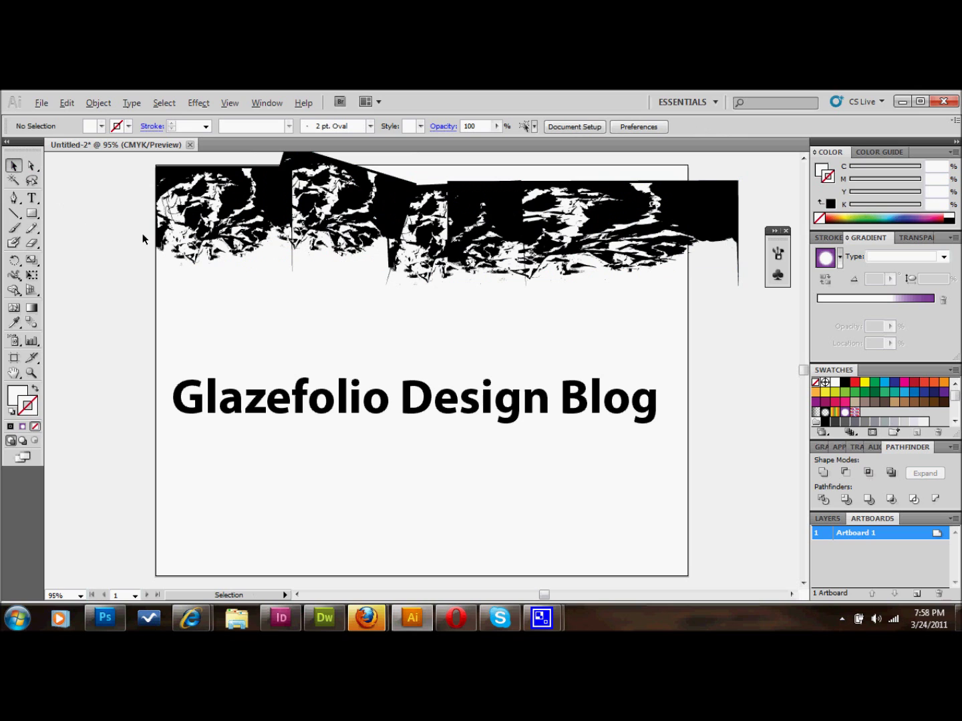
{"action": "left_click", "coordinate": [689, 213]}
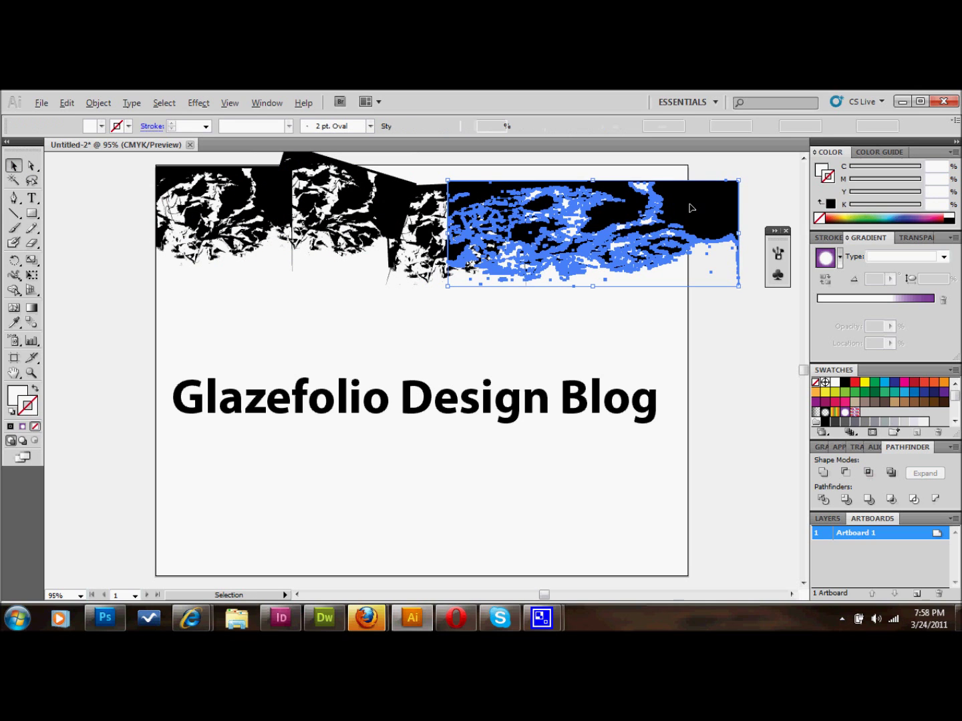
{"action": "left_click_drag", "start_coordinate": [709, 211], "coordinate": [729, 212]}
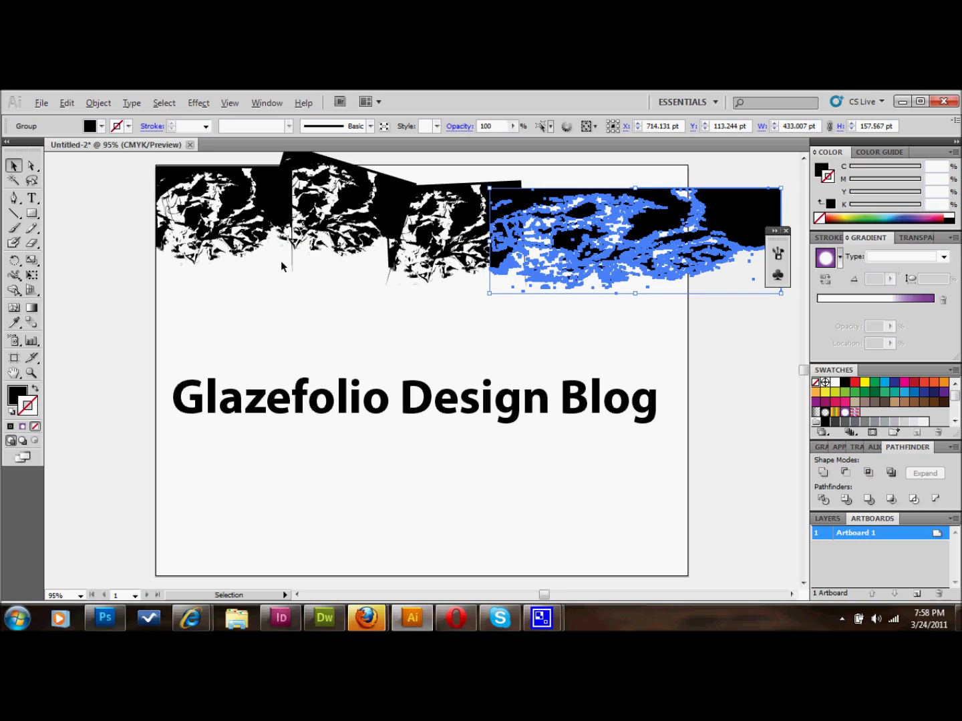
{"action": "left_click_drag", "start_coordinate": [115, 188], "coordinate": [679, 261]}
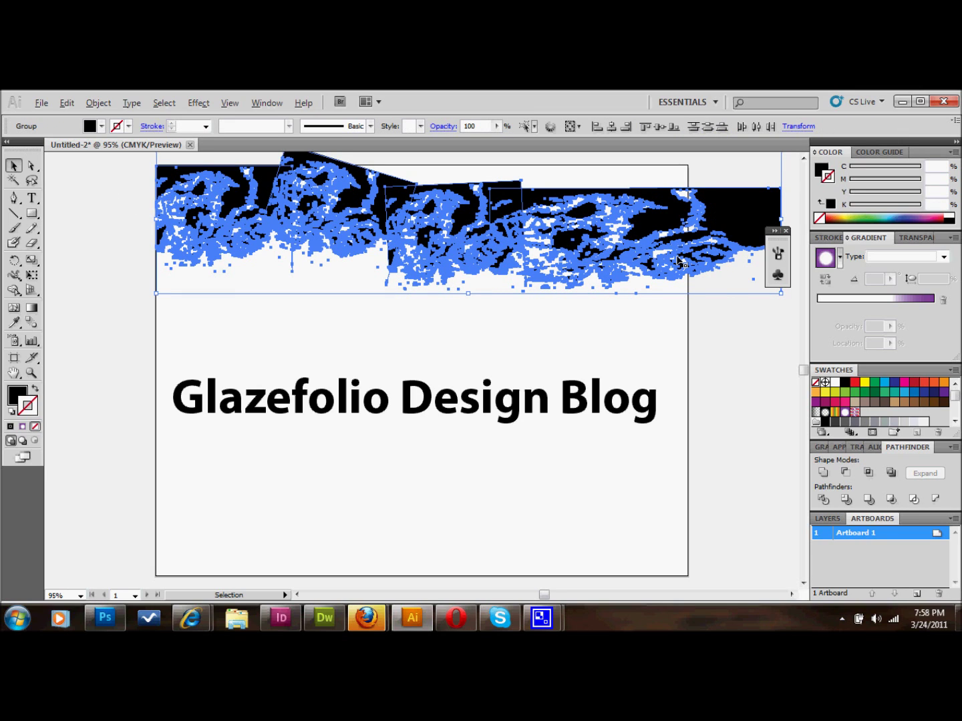
{"action": "key", "text": "ctrl"}
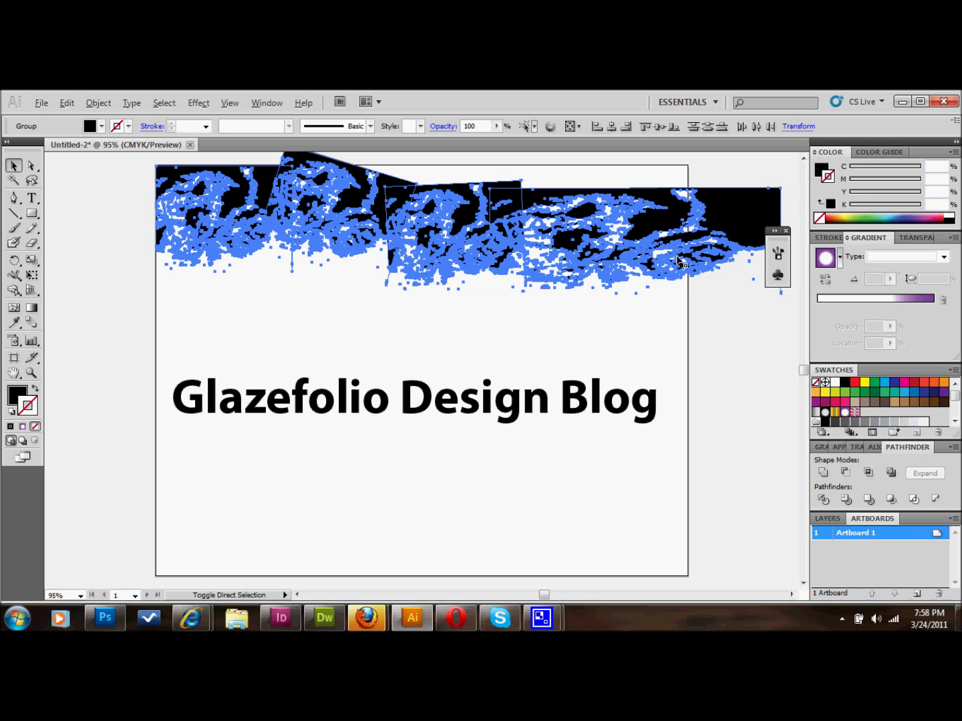
- Use Object > Arrange to send the texture pieces behind the title text
{"action": "left_click", "coordinate": [99, 102]}
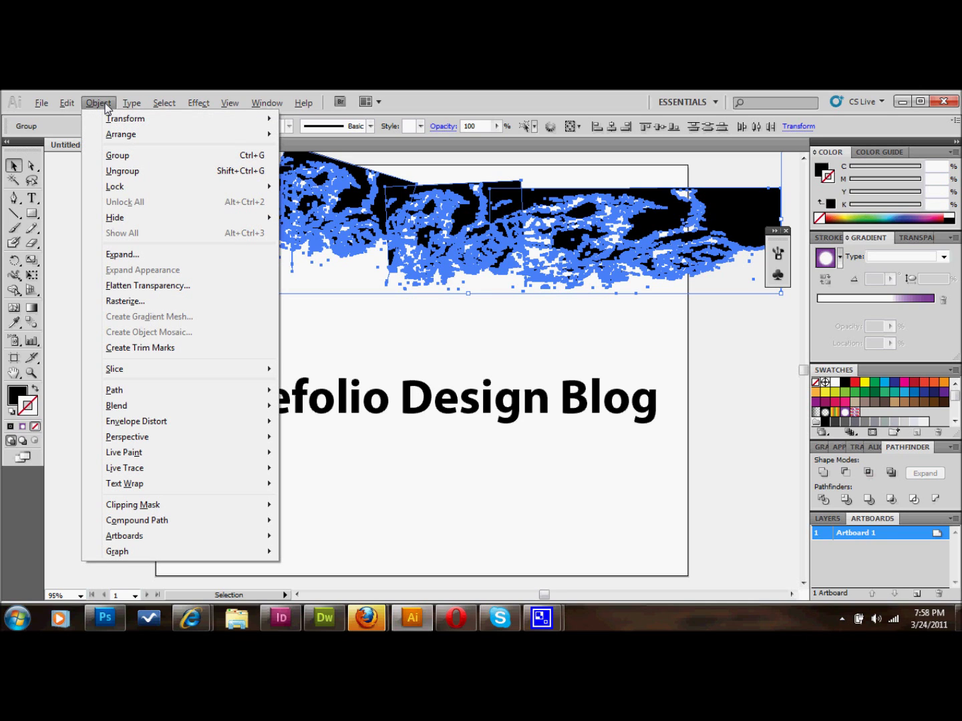
{"action": "mouse_move", "coordinate": [150, 121]}
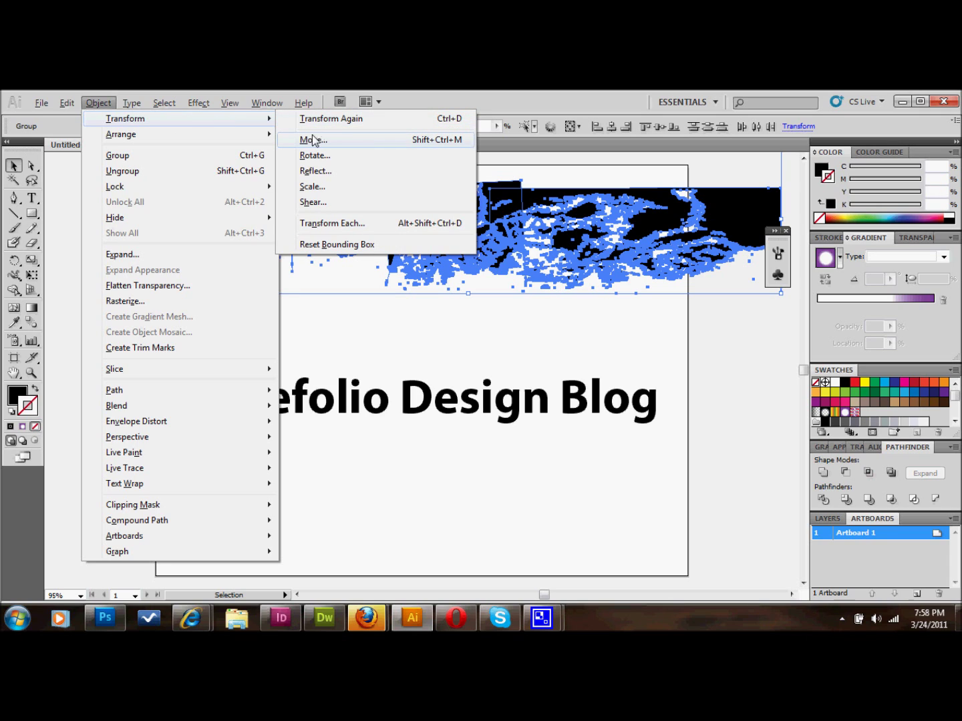
{"action": "mouse_move", "coordinate": [192, 135]}
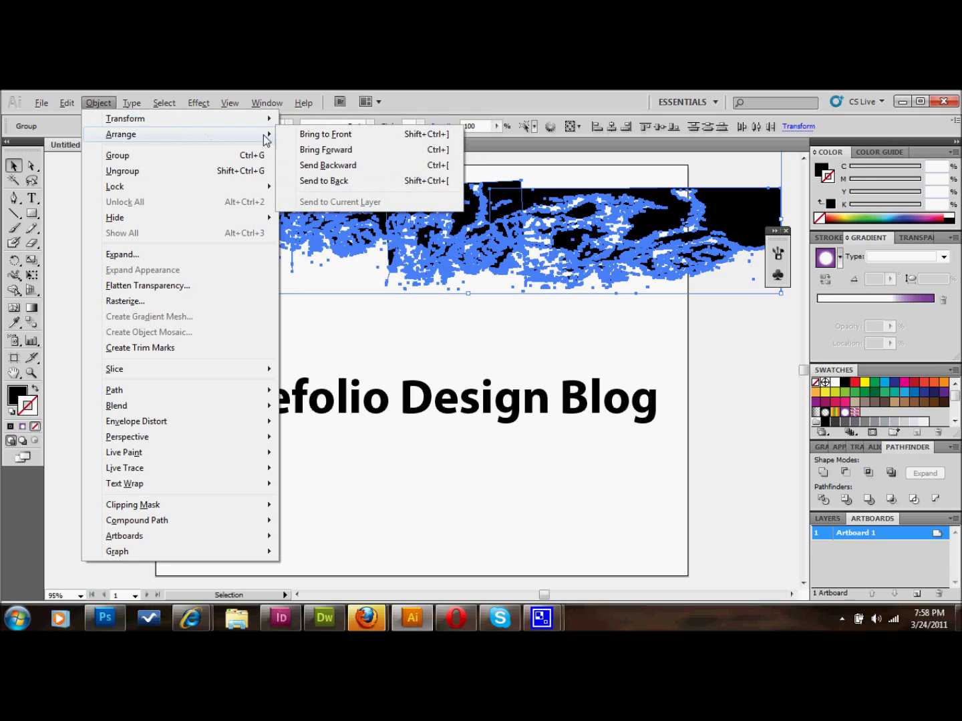
{"action": "left_click", "coordinate": [321, 135]}
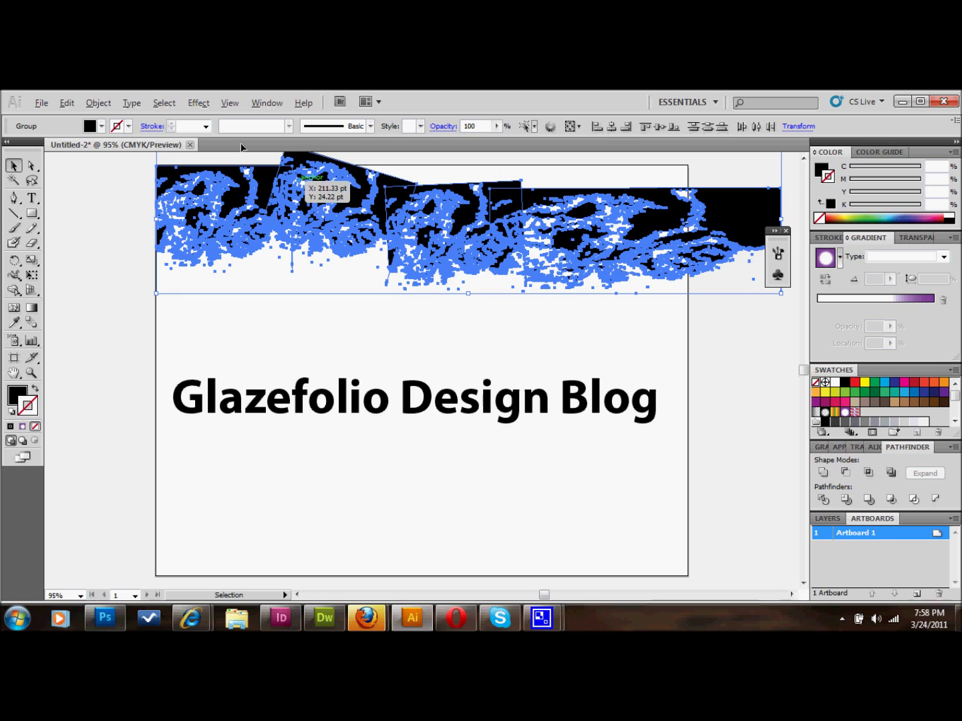
{"action": "left_click", "coordinate": [99, 103]}
{"action": "mouse_move", "coordinate": [112, 122]}
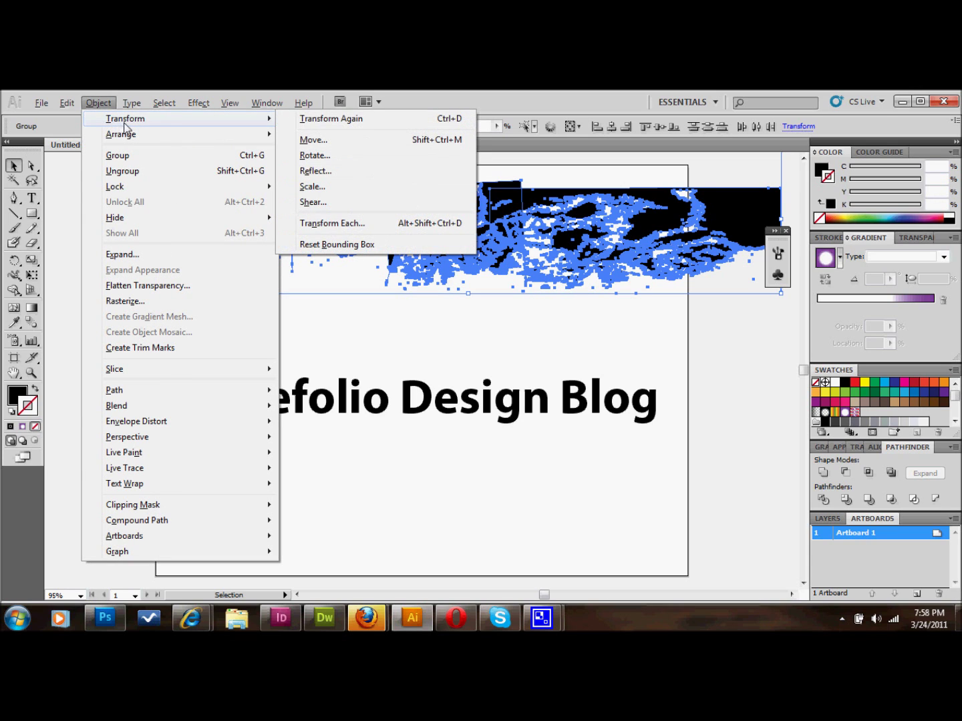
{"action": "mouse_move", "coordinate": [250, 134]}
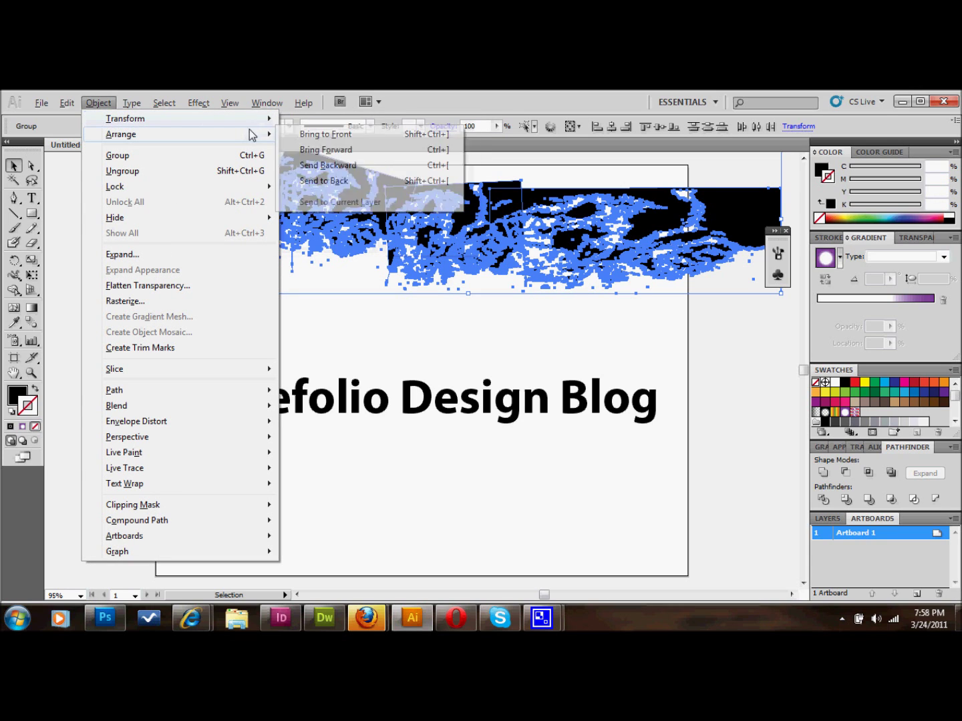
{"action": "left_click", "coordinate": [321, 181]}
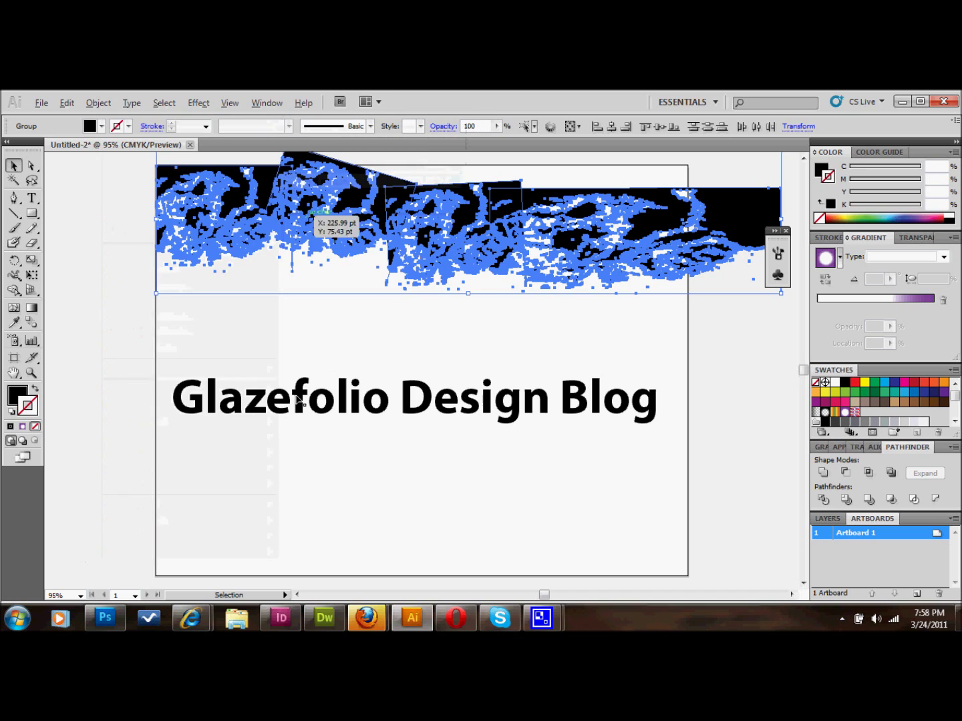
{"action": "left_click", "coordinate": [73, 340]}
- Move the title up onto the texture and clip the texture pieces into its letters
{"action": "left_click_drag", "start_coordinate": [328, 409], "coordinate": [339, 236]}
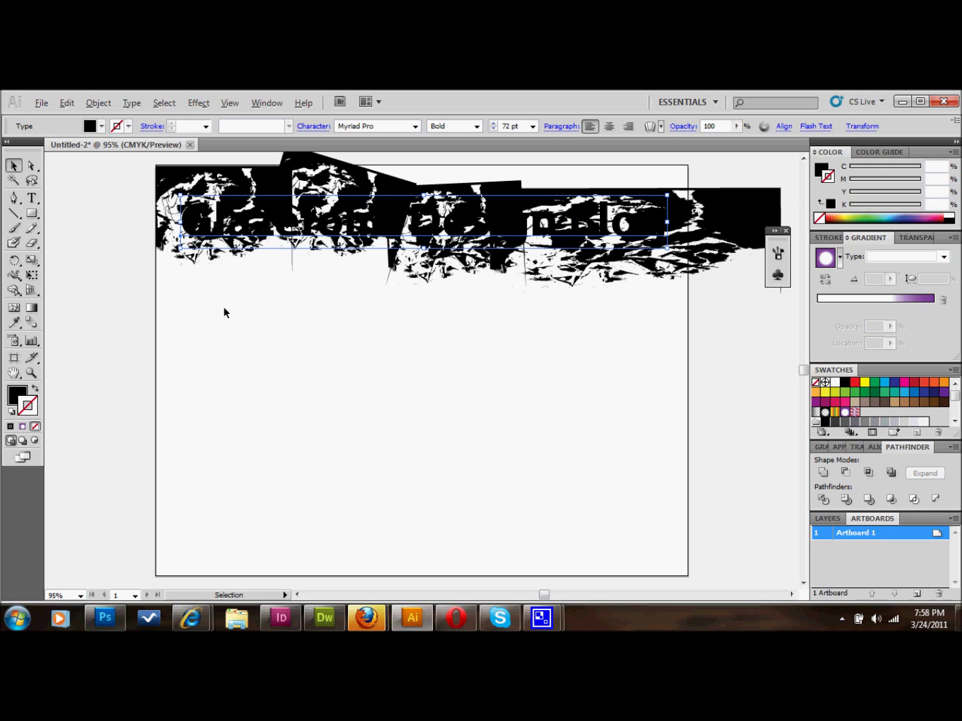
{"action": "left_click_drag", "start_coordinate": [213, 307], "coordinate": [694, 198]}
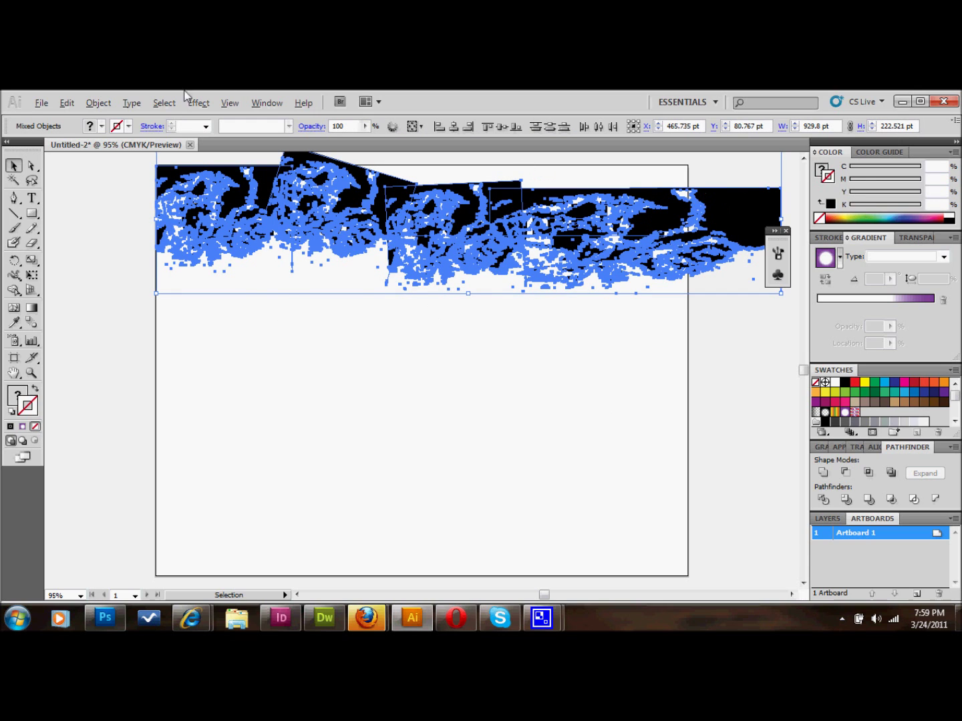
{"action": "left_click", "coordinate": [99, 104]}
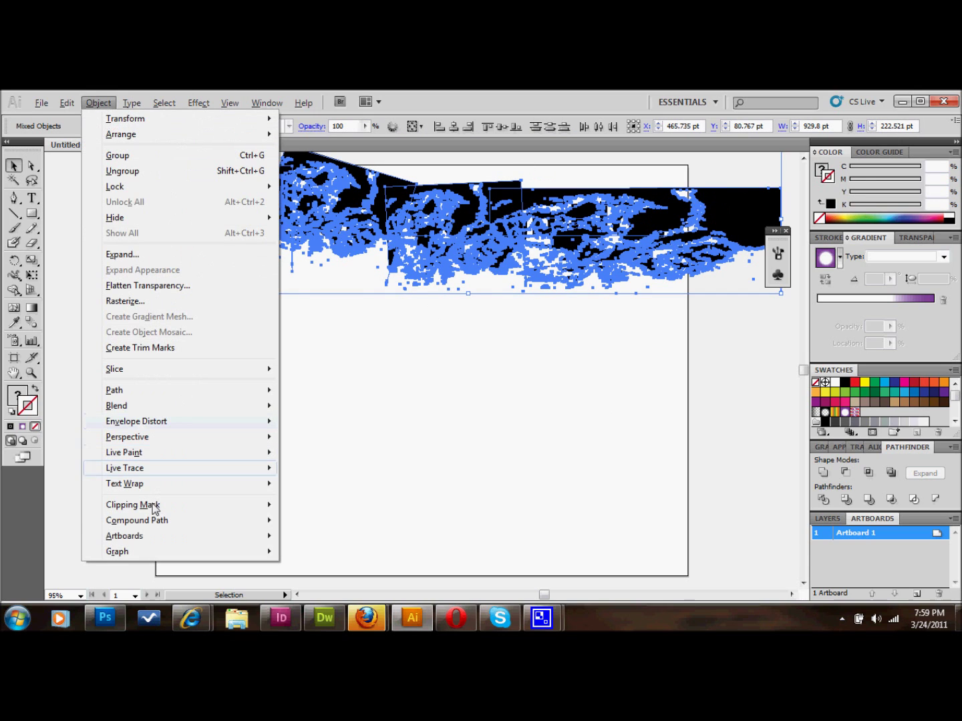
{"action": "mouse_move", "coordinate": [215, 509]}
{"action": "left_click", "coordinate": [309, 506]}
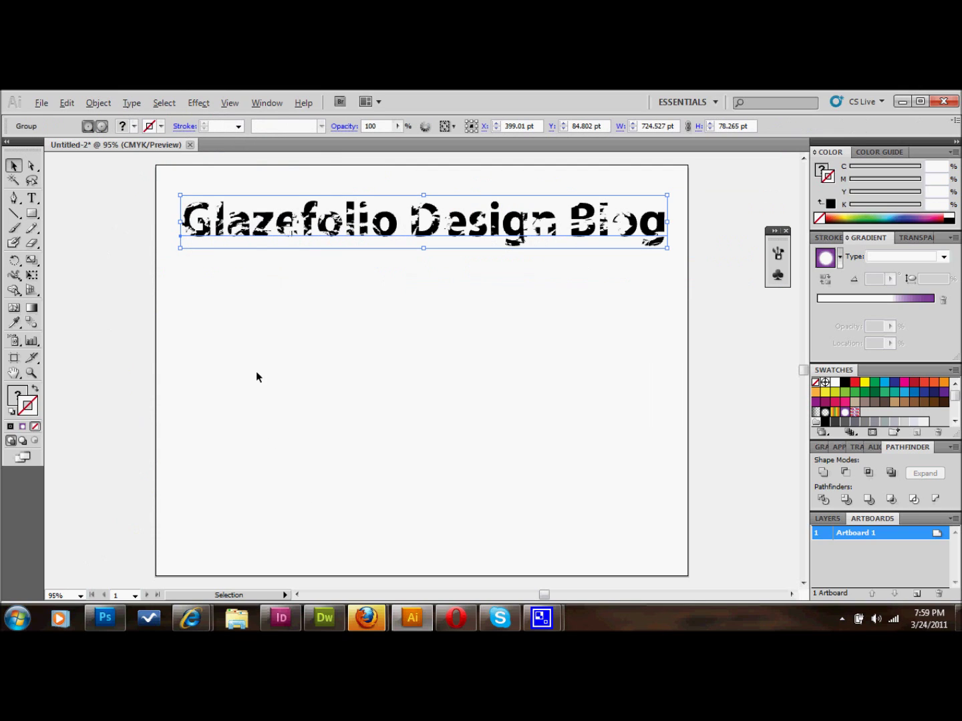
{"action": "left_click", "coordinate": [318, 359]}
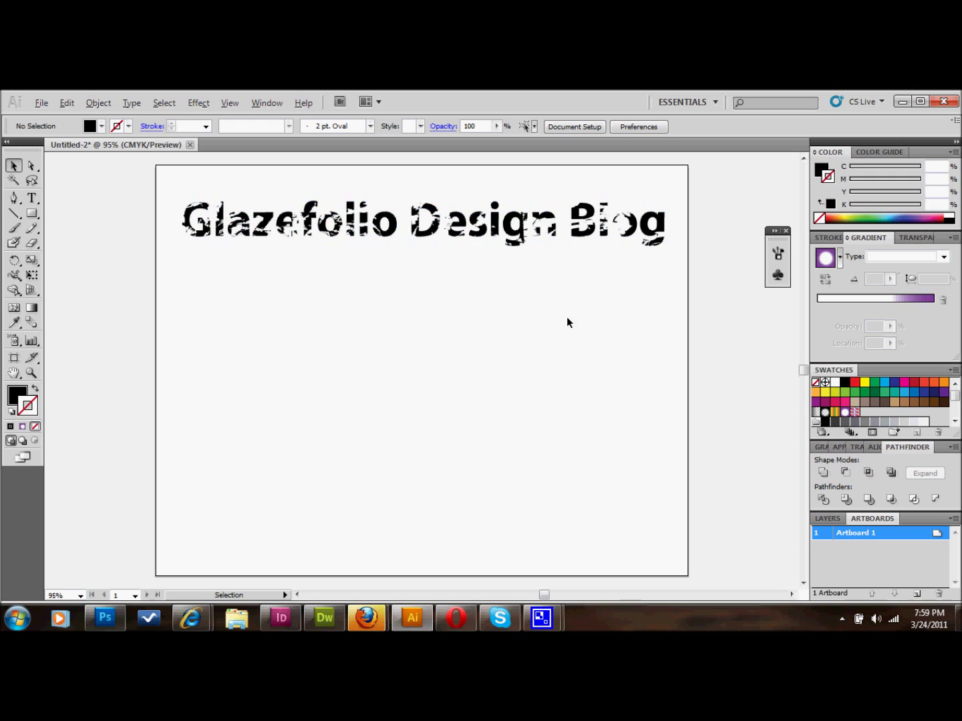
{"action": "double_click", "coordinate": [544, 239]}
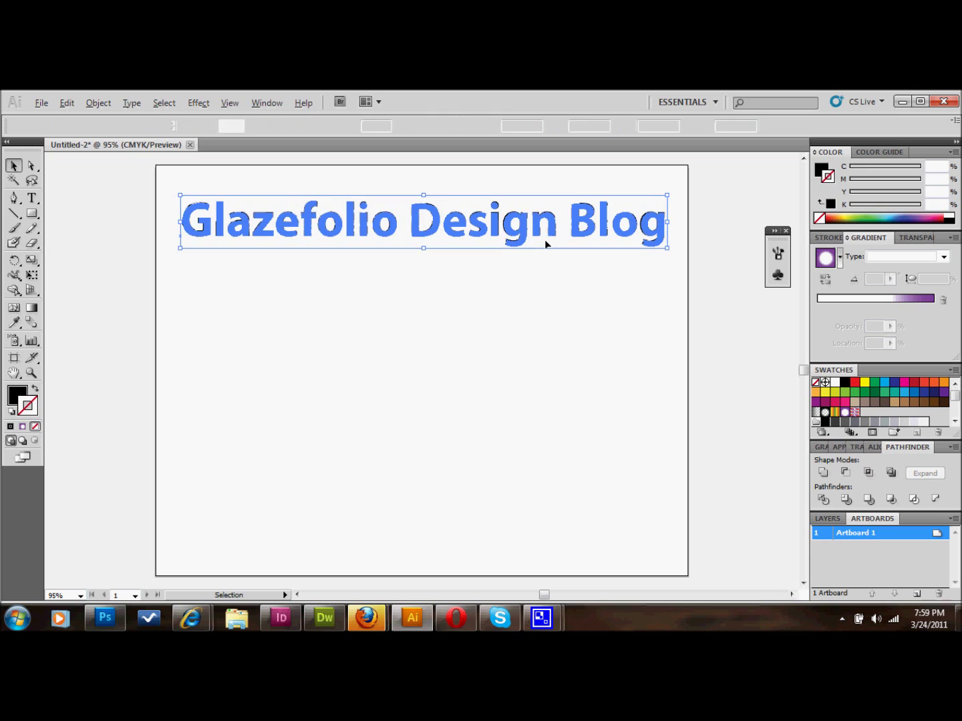
- Exit isolation mode and release the clipping mask on the title group
{"action": "double_click", "coordinate": [555, 181]}
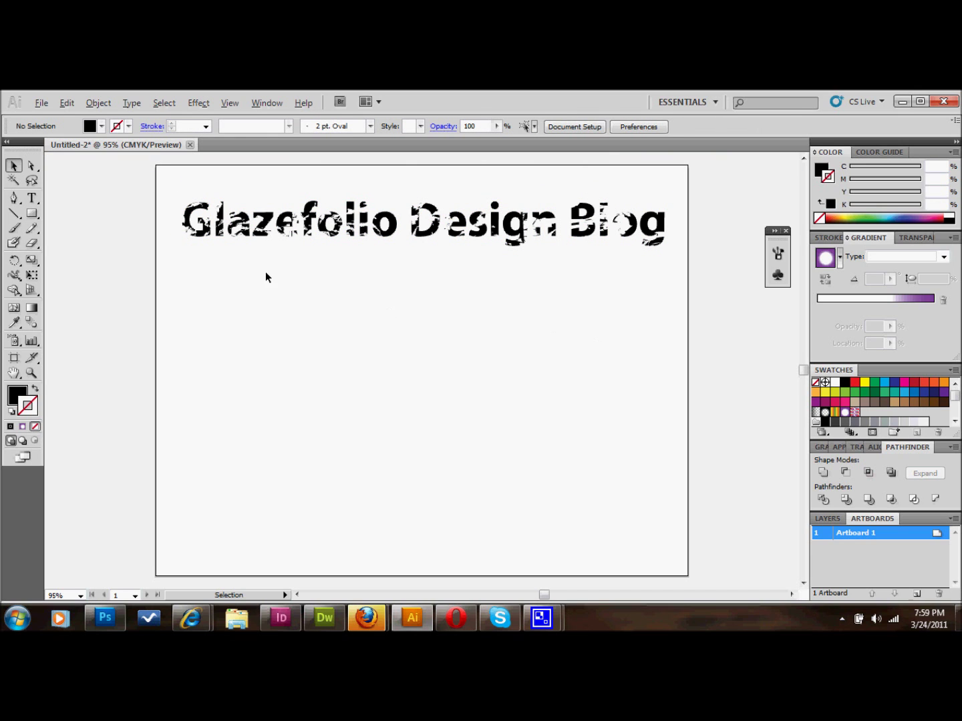
{"action": "left_click", "coordinate": [94, 104]}
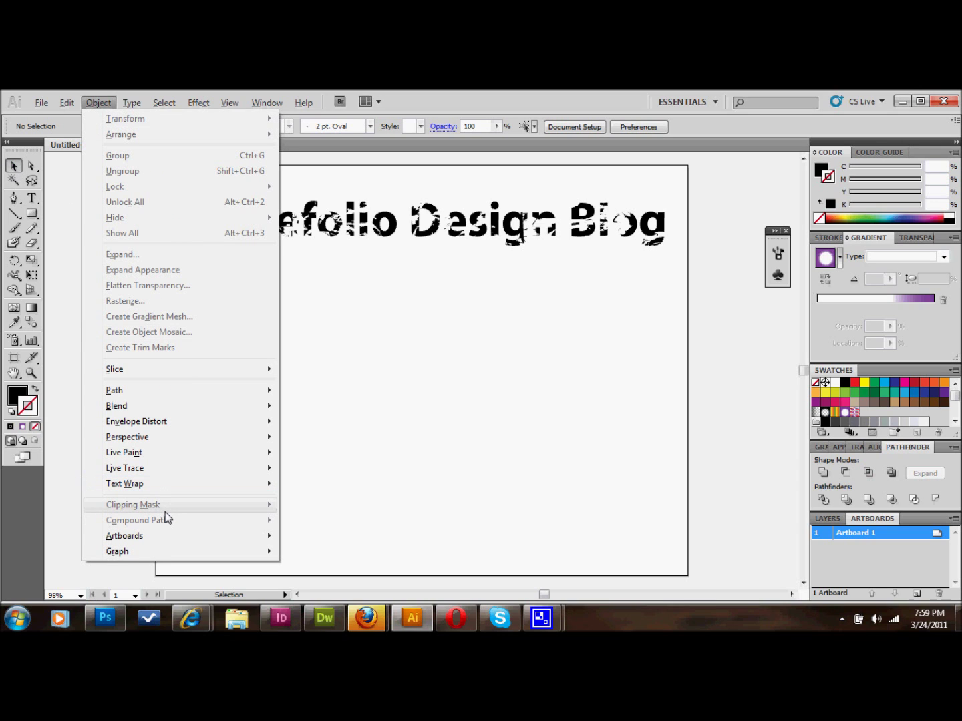
{"action": "left_click", "coordinate": [381, 242]}
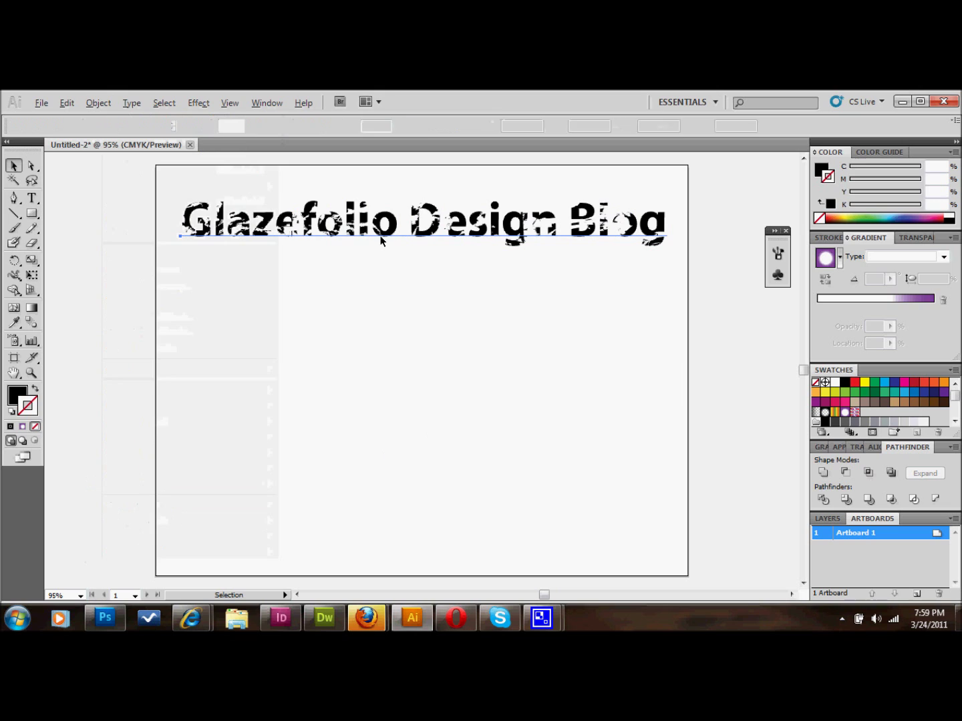
{"action": "left_click", "coordinate": [283, 351]}
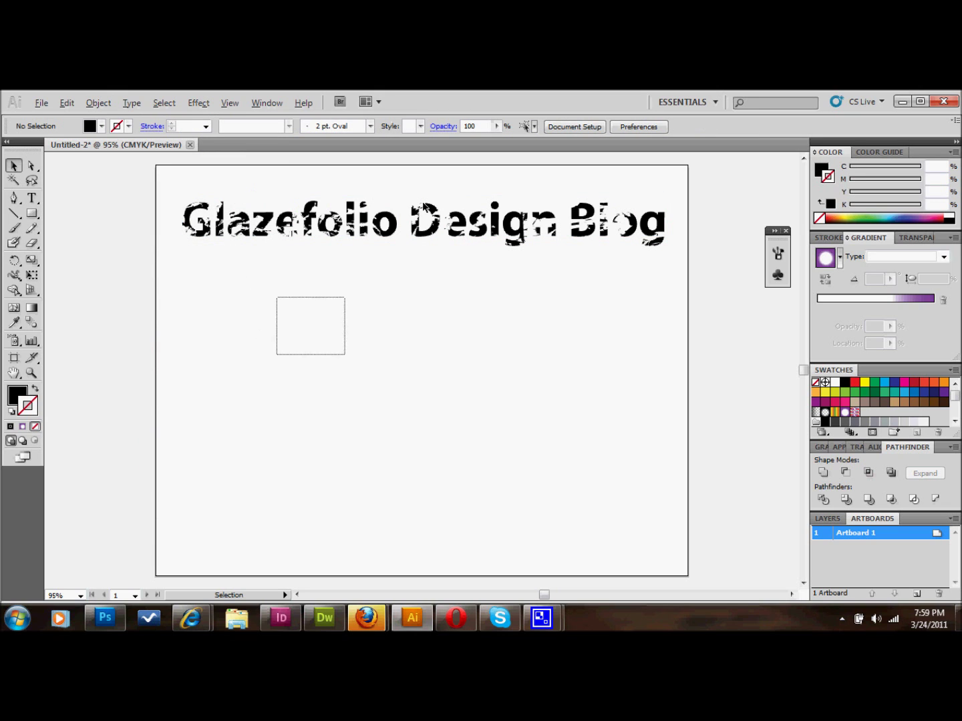
{"action": "left_click", "coordinate": [327, 208]}
{"action": "left_click", "coordinate": [99, 103]}
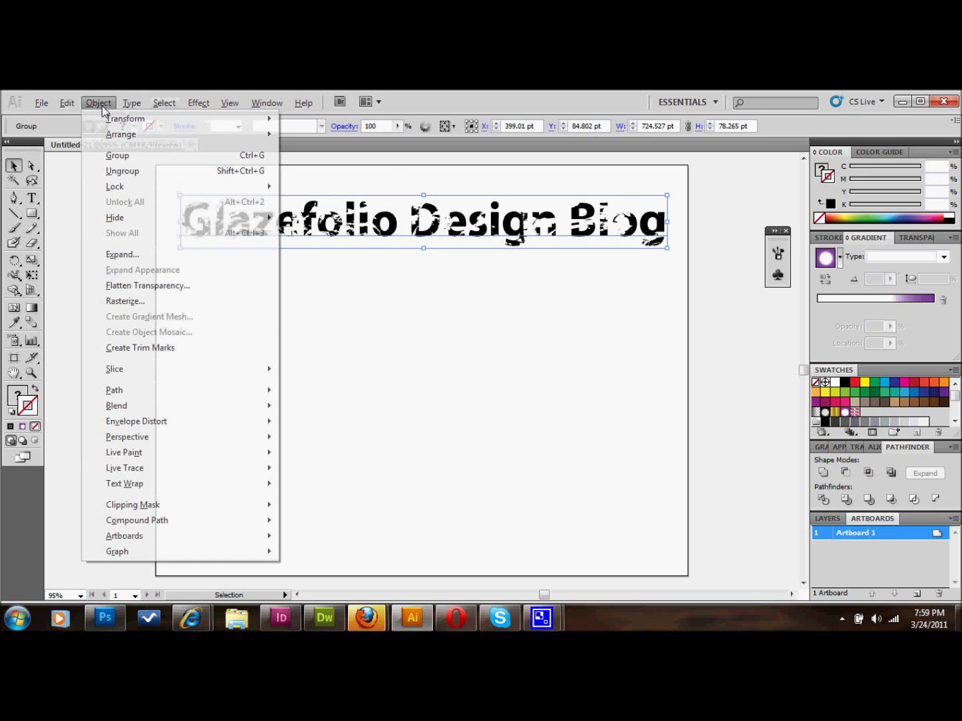
{"action": "mouse_move", "coordinate": [250, 504]}
{"action": "left_click", "coordinate": [313, 519]}
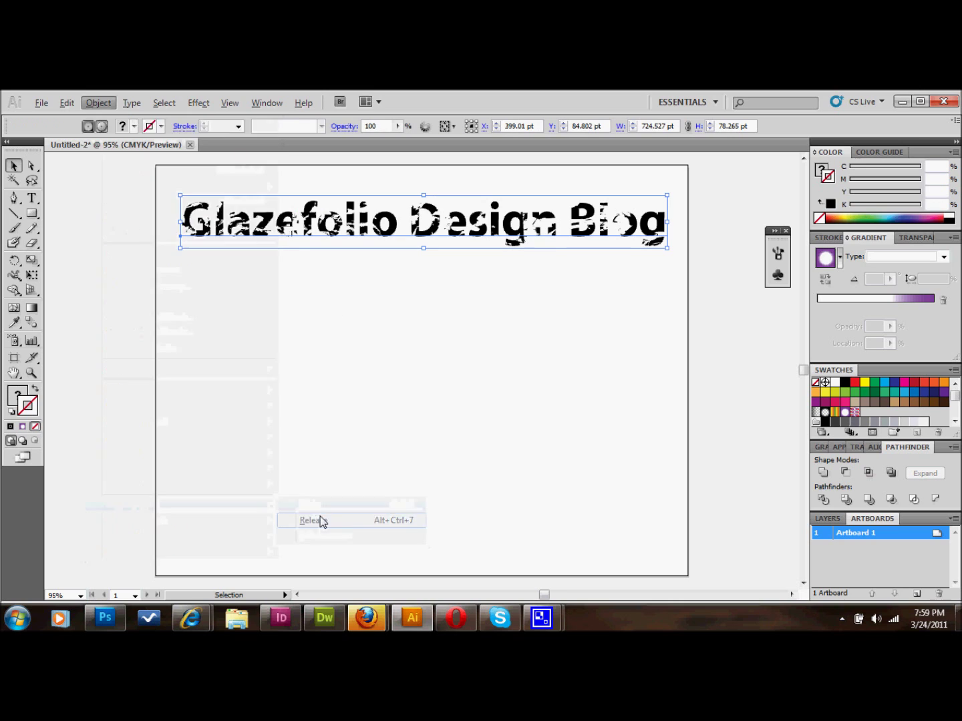
{"action": "left_click", "coordinate": [509, 342]}
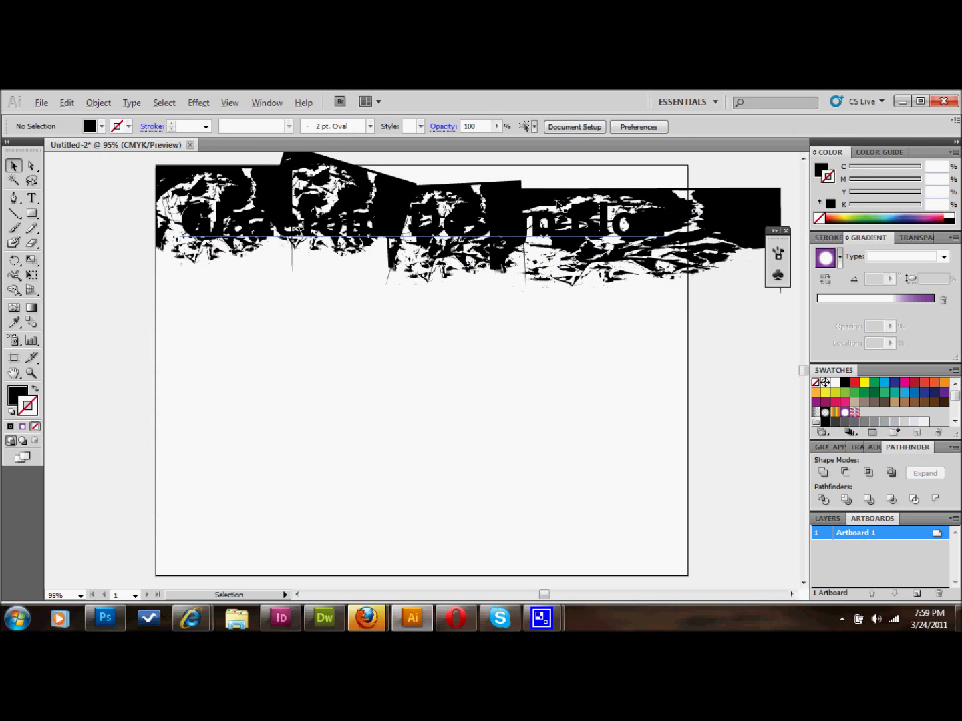
- Move the right texture piece lower and further right, then remake the clipping mask with Ctrl+7
{"action": "left_click_drag", "start_coordinate": [555, 201], "coordinate": [563, 207]}
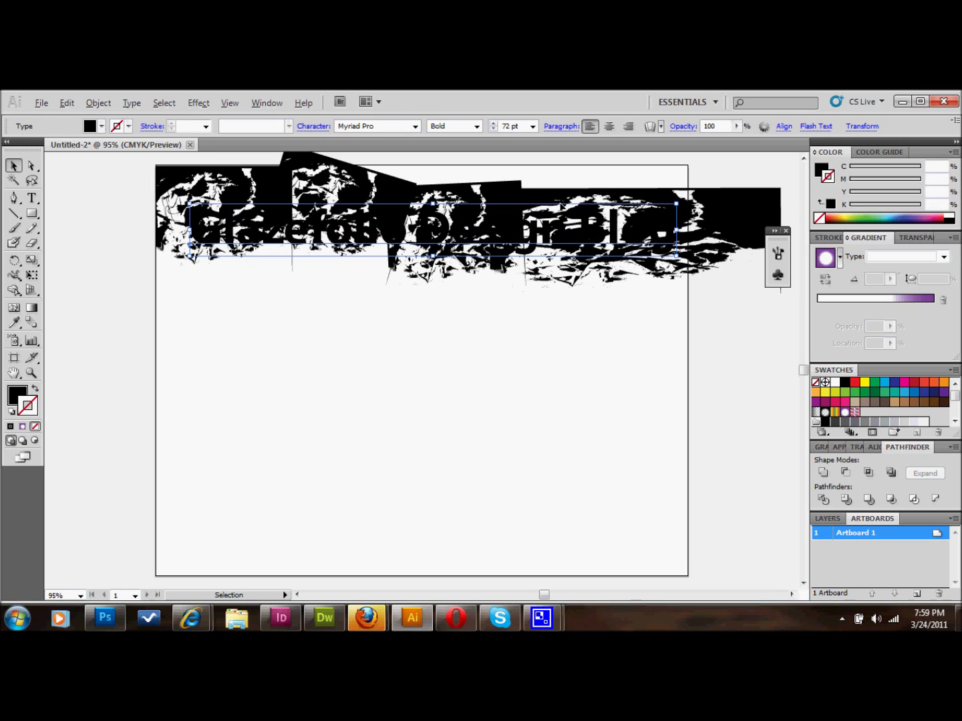
{"action": "key", "text": "ctrl+z"}
{"action": "left_click", "coordinate": [564, 340]}
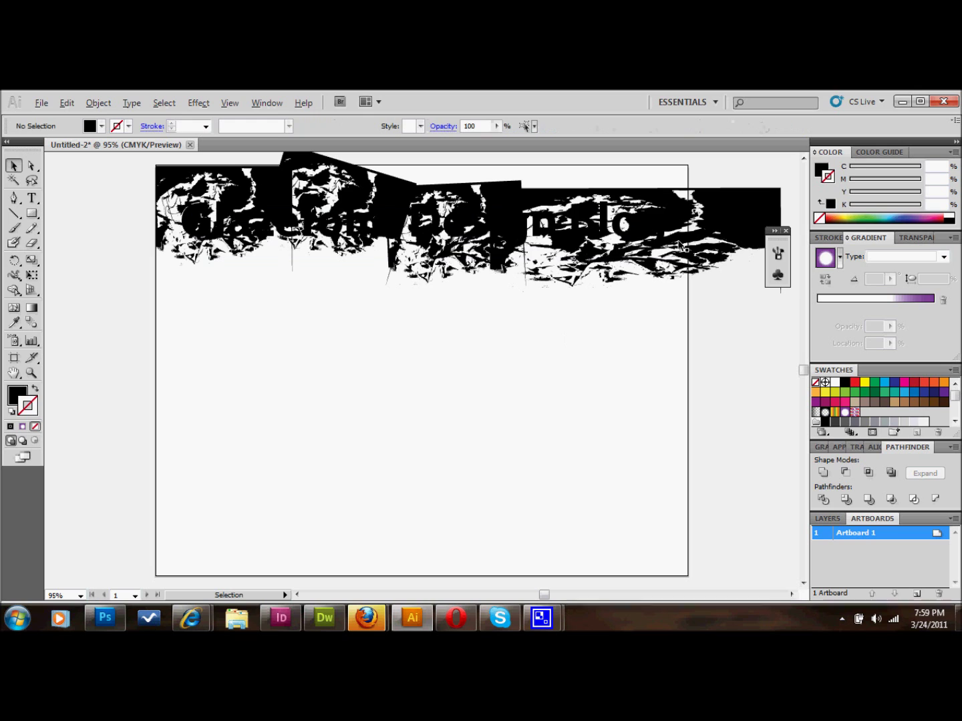
{"action": "left_click_drag", "start_coordinate": [726, 218], "coordinate": [724, 231]}
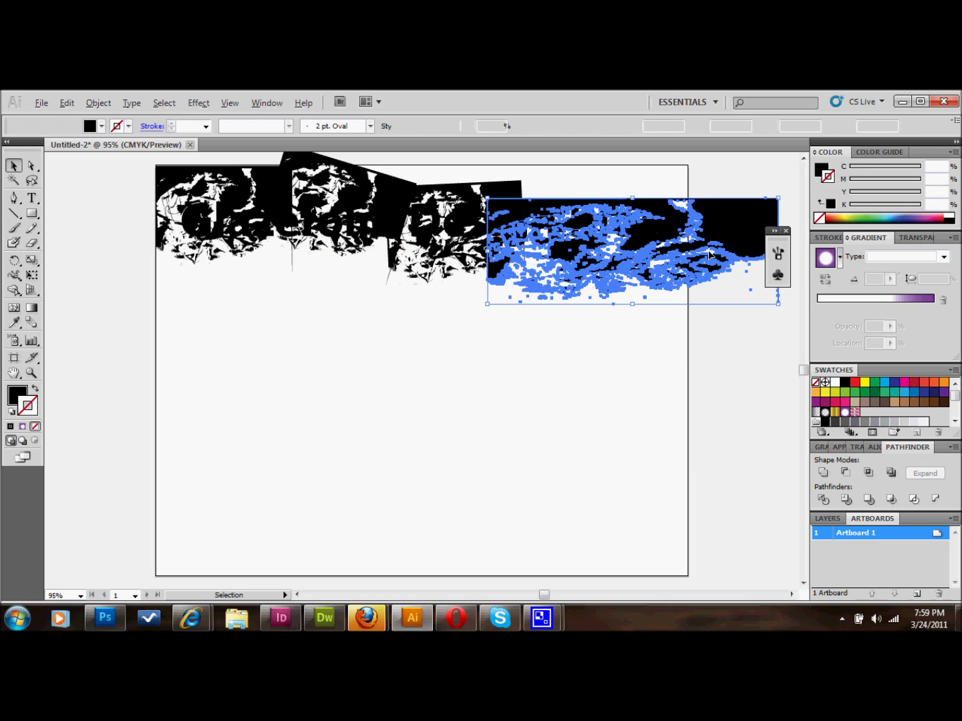
{"action": "left_click", "coordinate": [642, 361]}
{"action": "left_click_drag", "start_coordinate": [692, 200], "coordinate": [770, 217]}
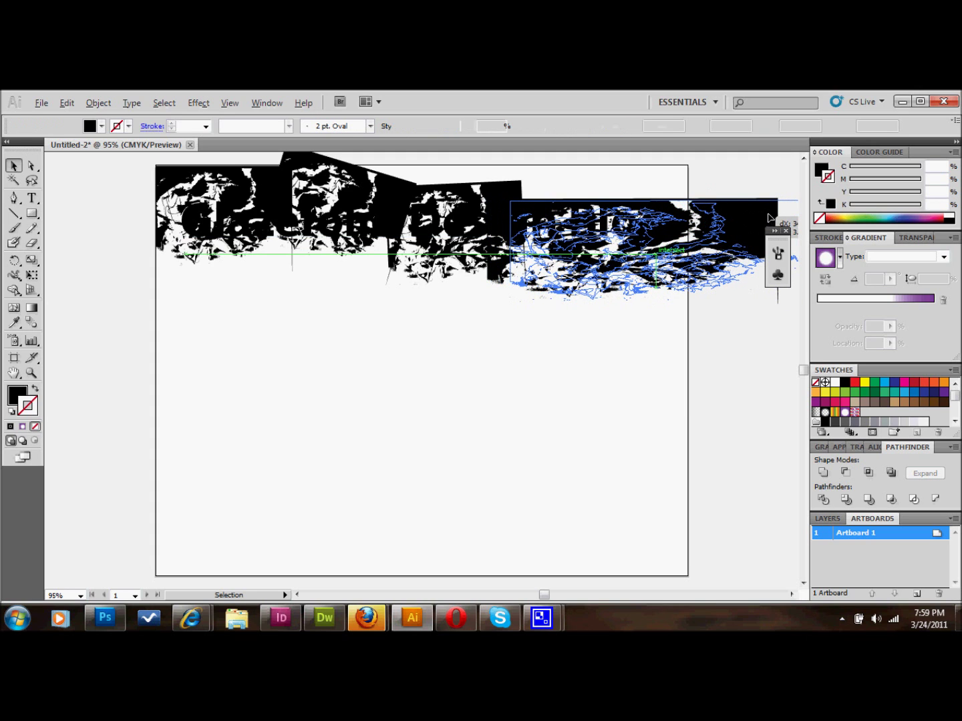
{"action": "left_click", "coordinate": [548, 388]}
{"action": "left_click_drag", "start_coordinate": [688, 213], "coordinate": [682, 196]}
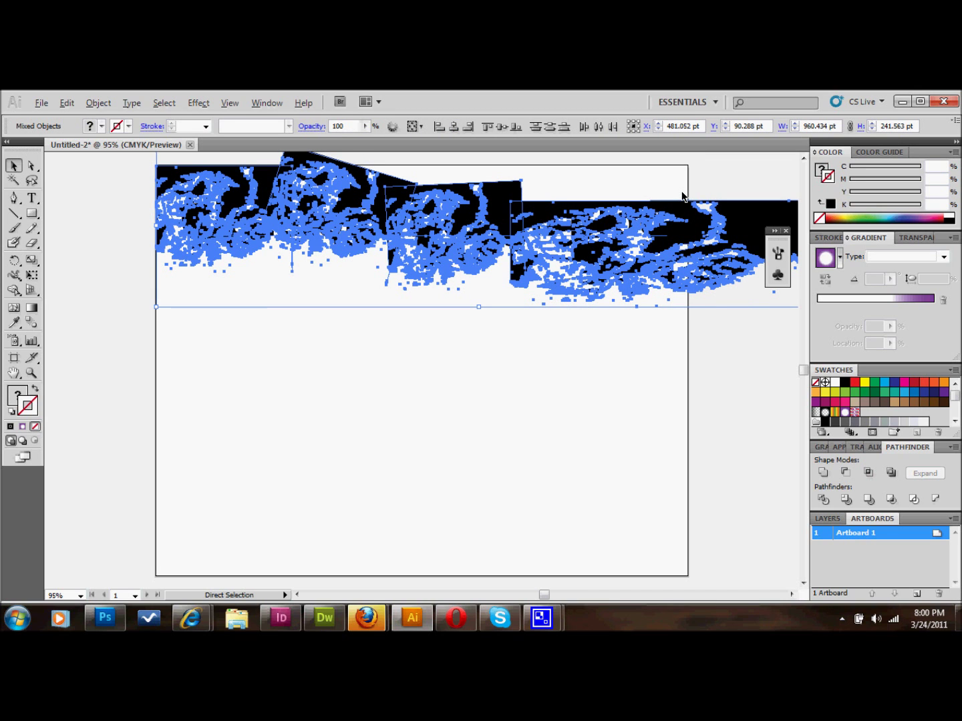
{"action": "key", "text": "ctrl+7"}
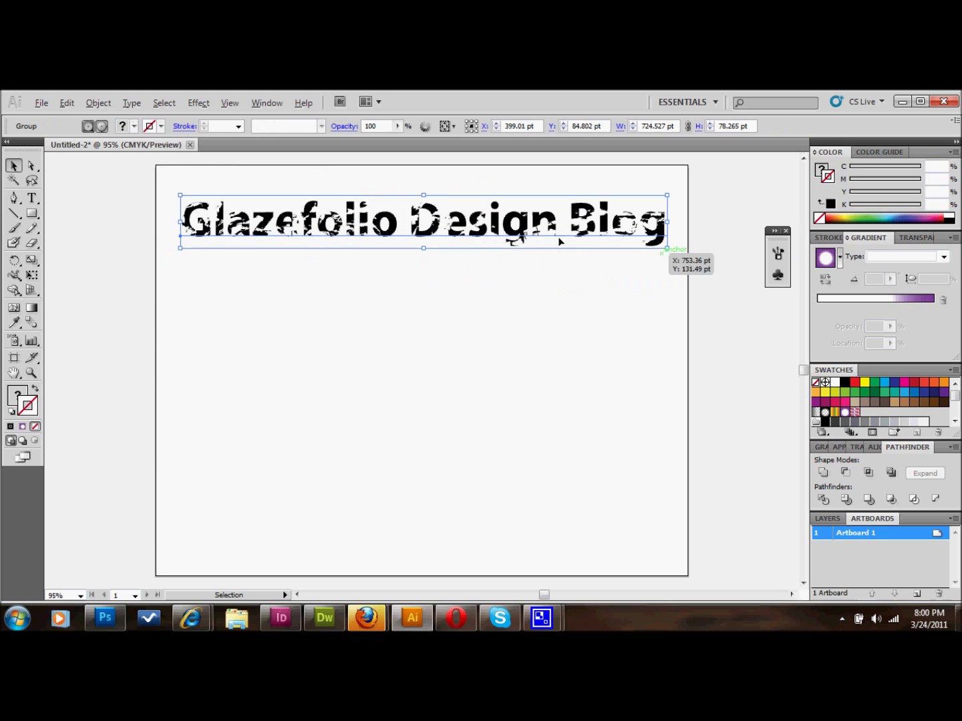
- Drag the clipped textured title down about 114 pt toward the artboard's middle
{"action": "left_click", "coordinate": [533, 299]}
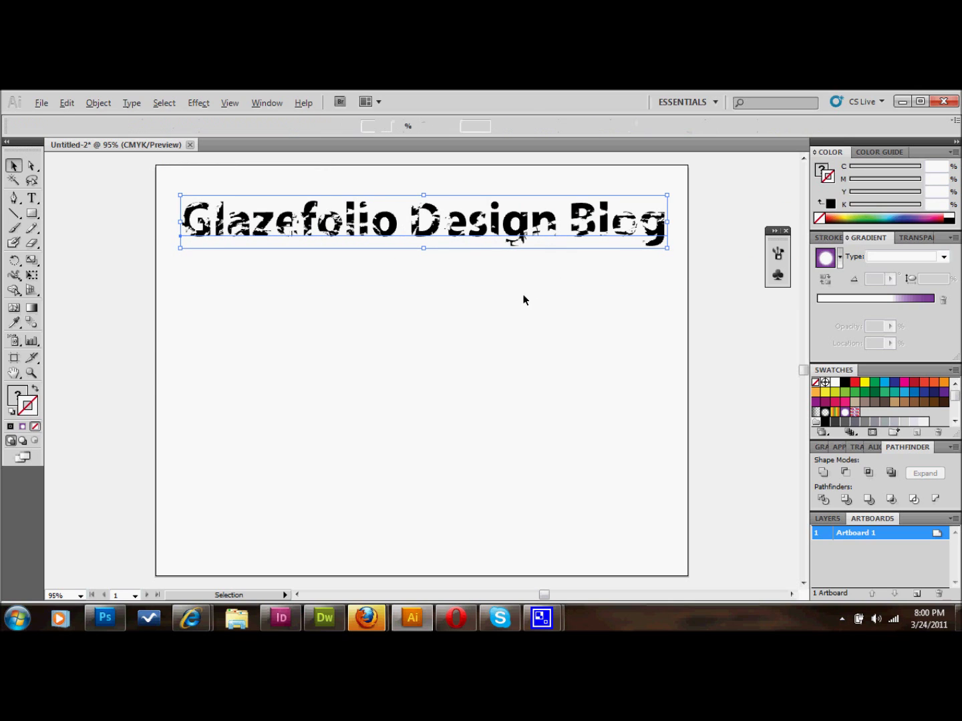
{"action": "left_click_drag", "start_coordinate": [511, 244], "coordinate": [508, 321]}
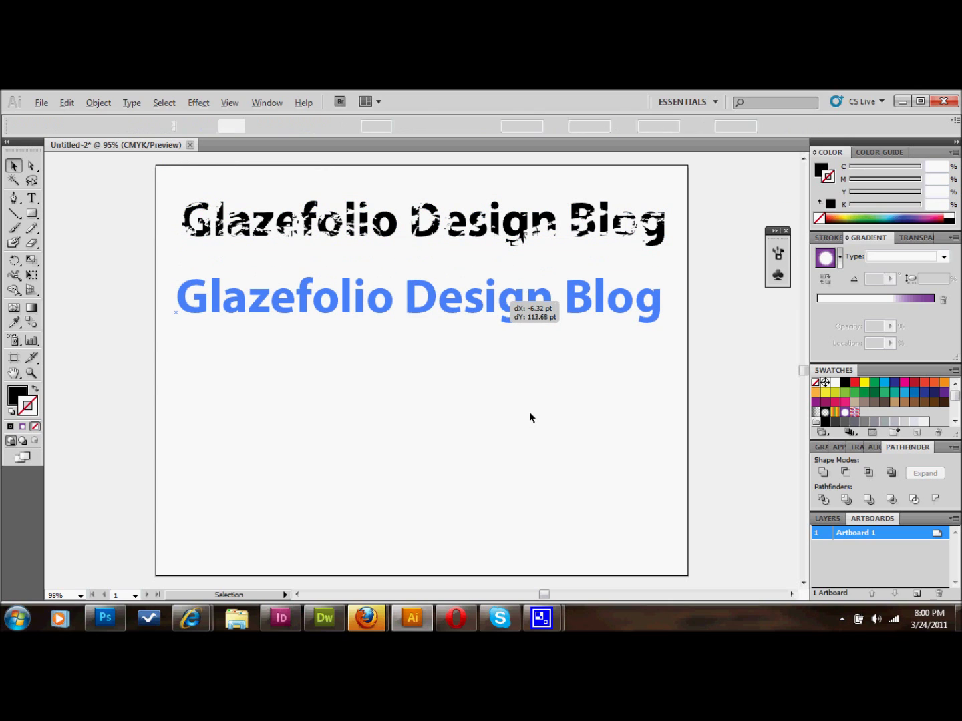